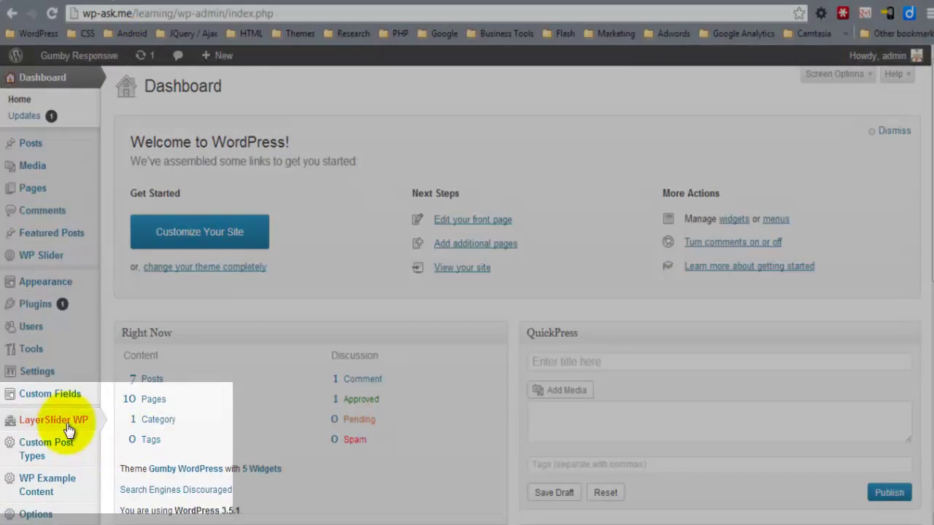
Step: Create a new LayerSlider slider and name it Home Page 2
mouse_move(65, 432)
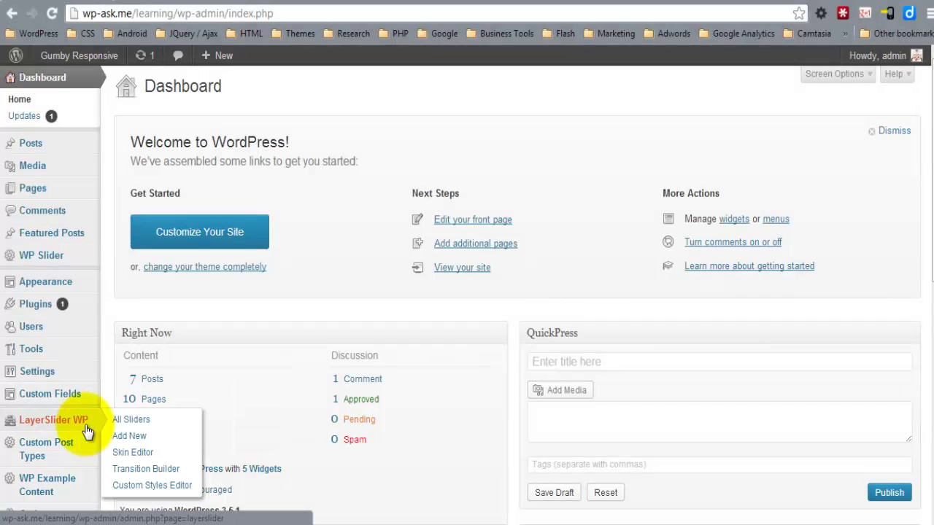
left_click(169, 432)
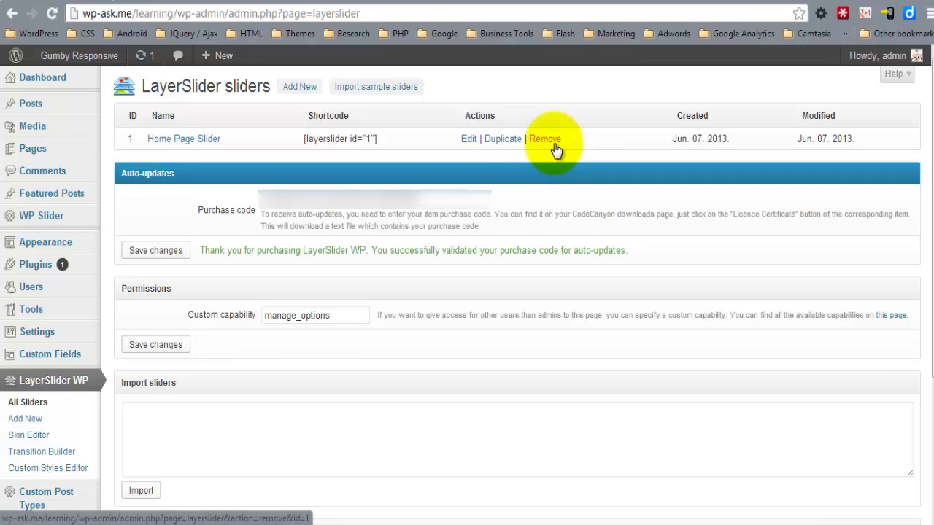
left_click(301, 87)
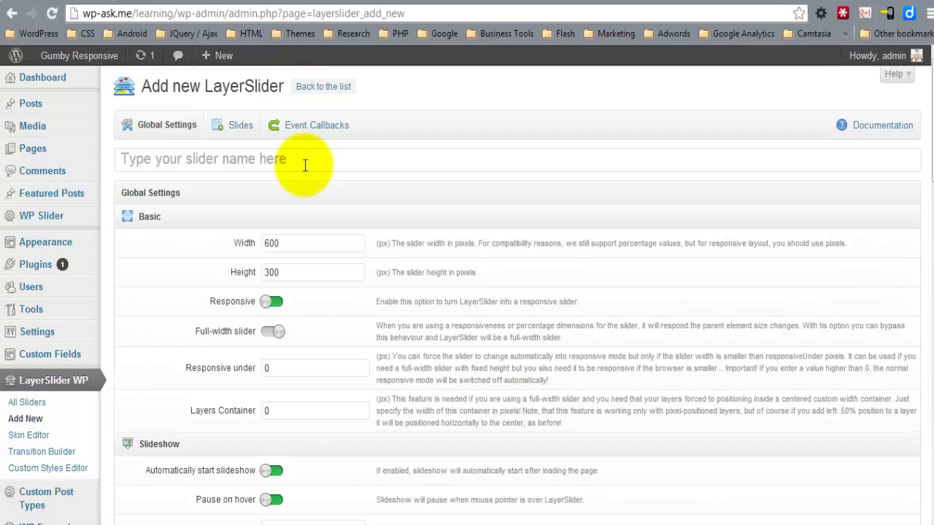
left_click(305, 165)
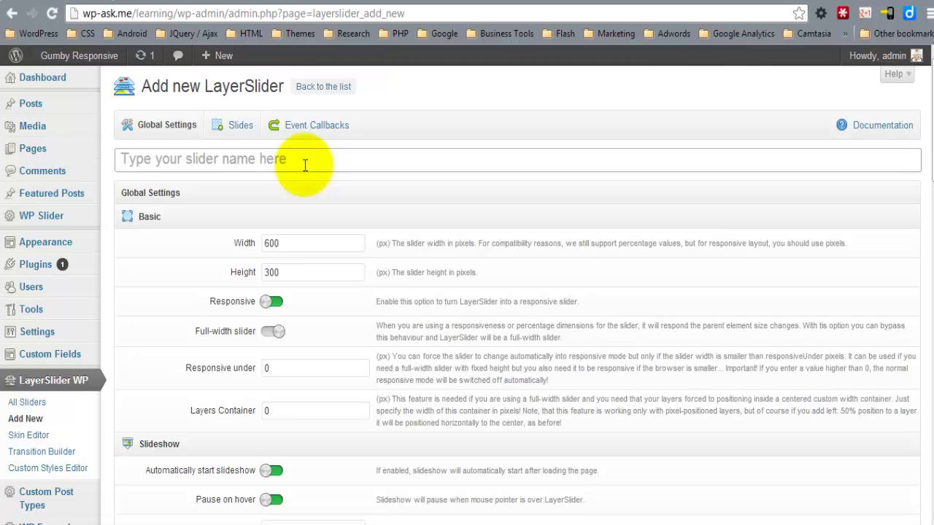
type("Home Page")
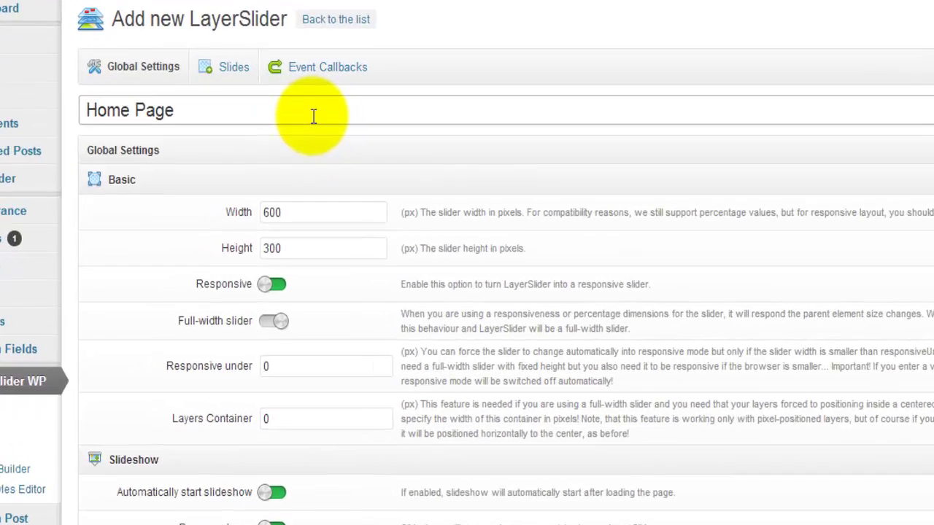
type(" 2")
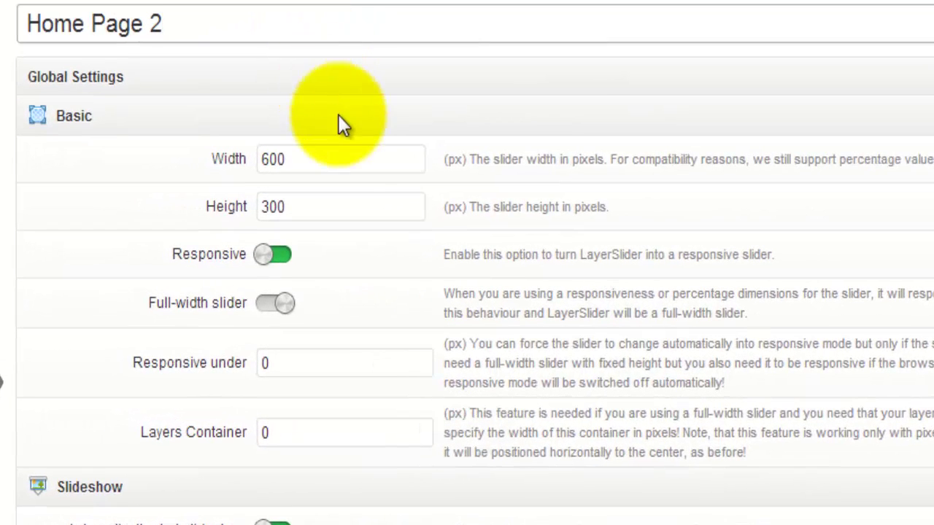
Step: Set the slider's width to 940 px and its height to 350 px
double_click(335, 164)
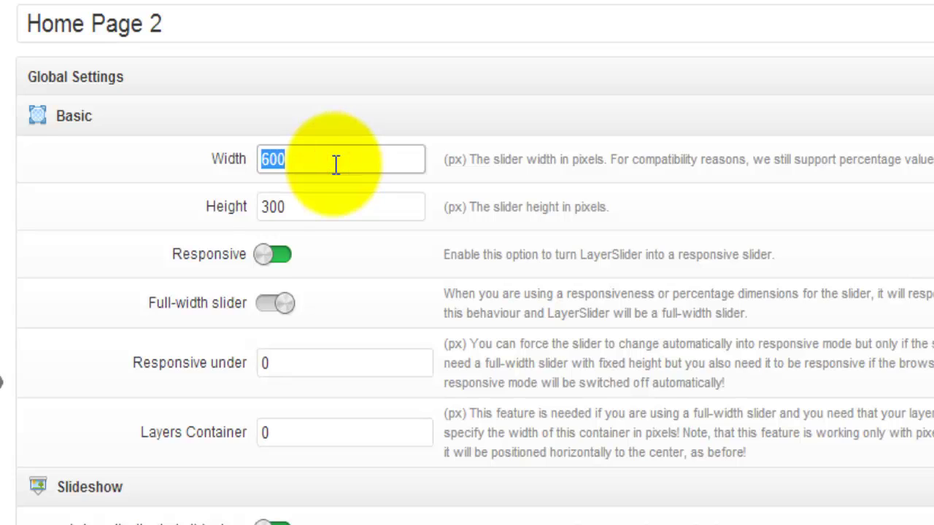
type("940")
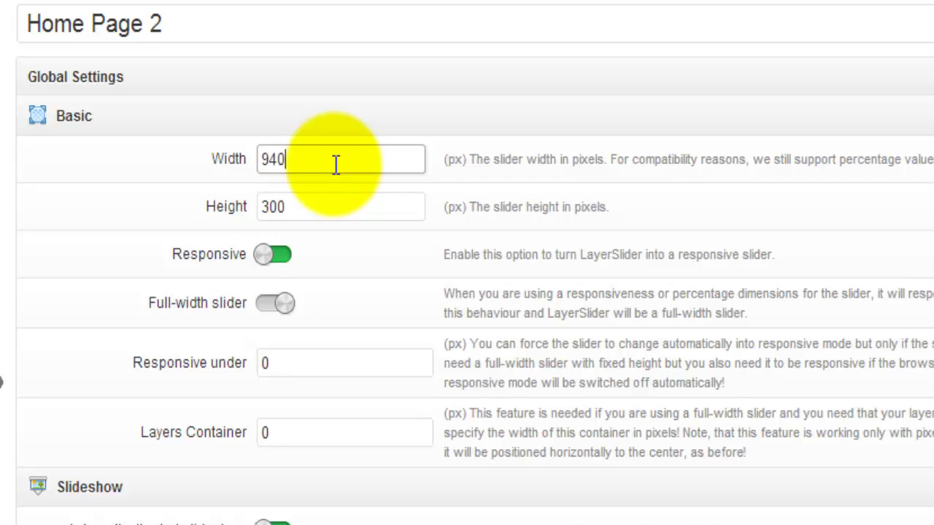
double_click(318, 209)
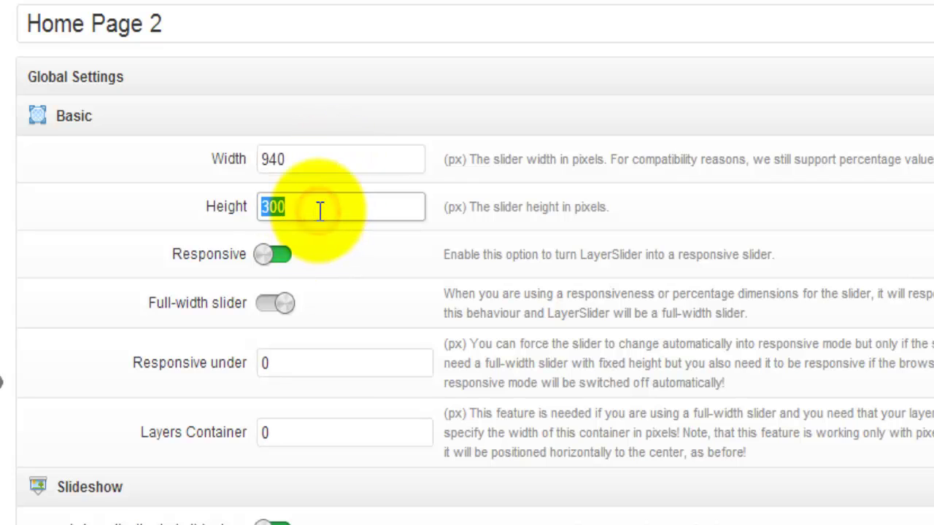
type("350")
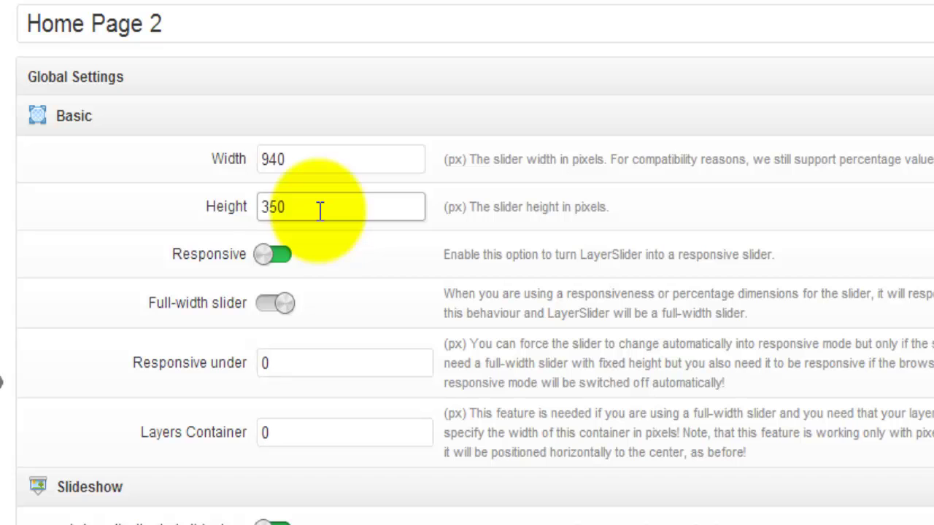
left_click(484, 237)
Step: Review the slider's responsive, slideshow, appearance and navigation settings, and save the slider
scroll(511, 230, "down", 3)
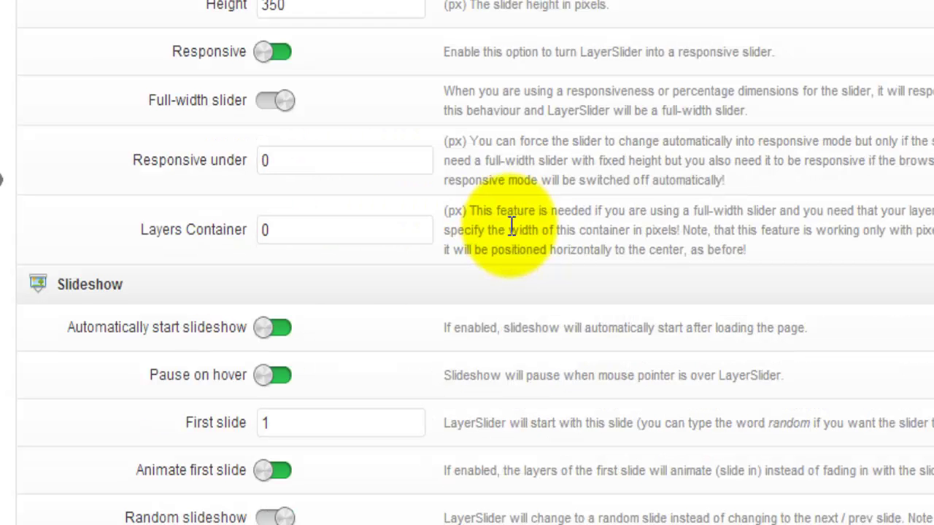
left_click(284, 93)
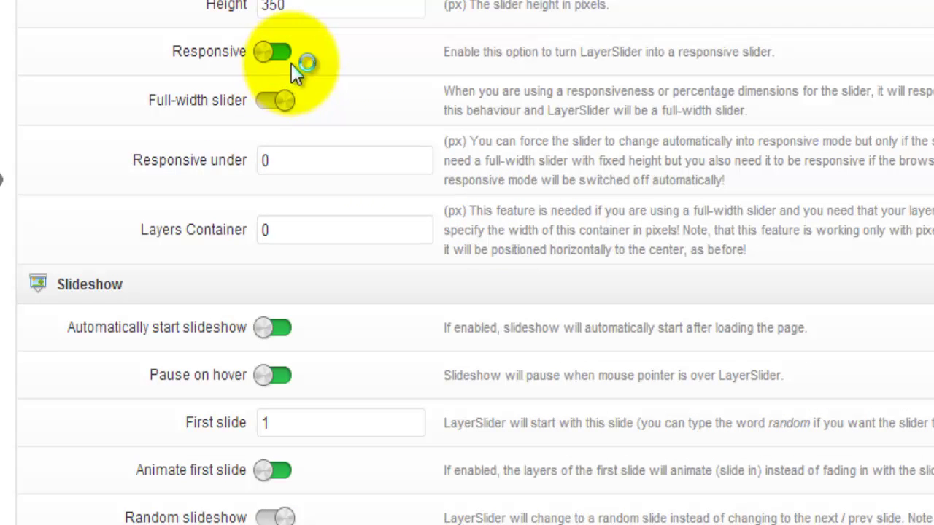
left_click(490, 221)
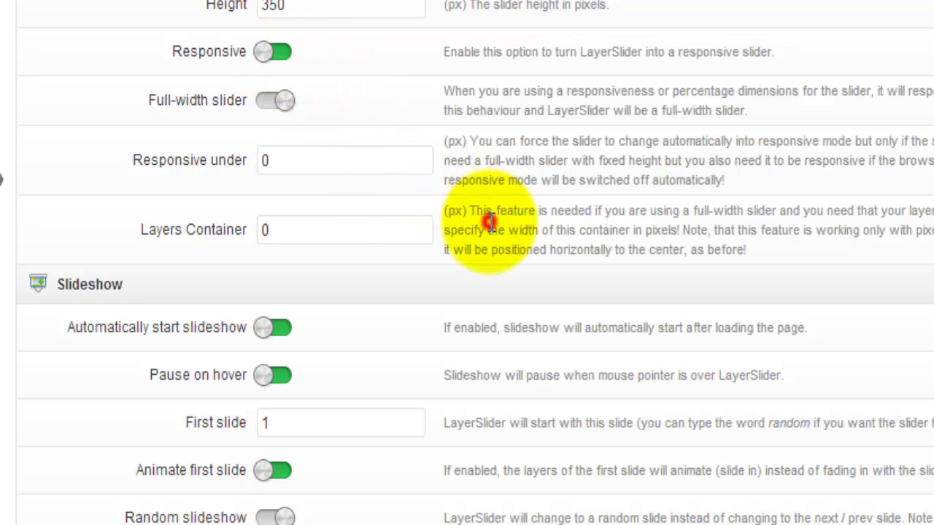
scroll(494, 221, "down", 6)
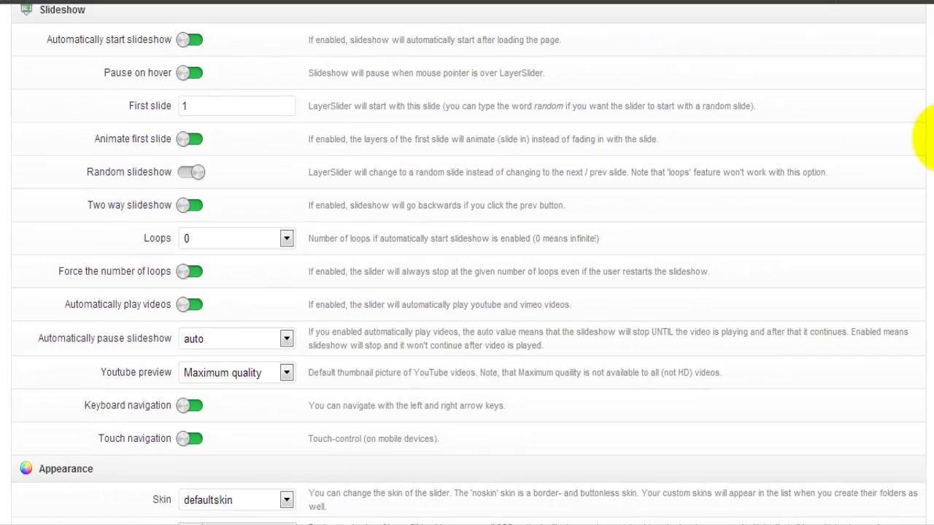
scroll(928, 167, "down", 1)
scroll(928, 166, "down", 4)
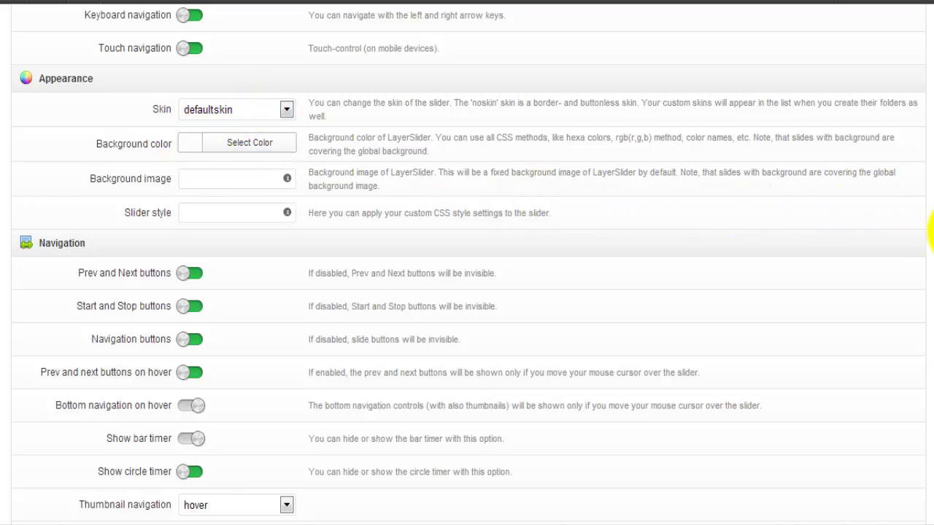
left_click_drag(930, 219, 929, 406)
left_click(73, 441)
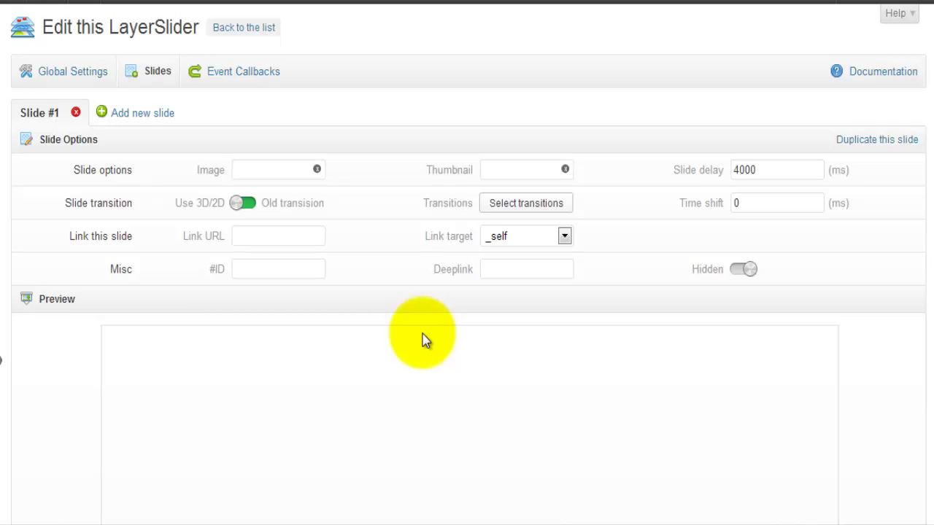
Step: Insert gumby-wordpress-960x350.png from the media library as the image of Slide #1
left_click(294, 174)
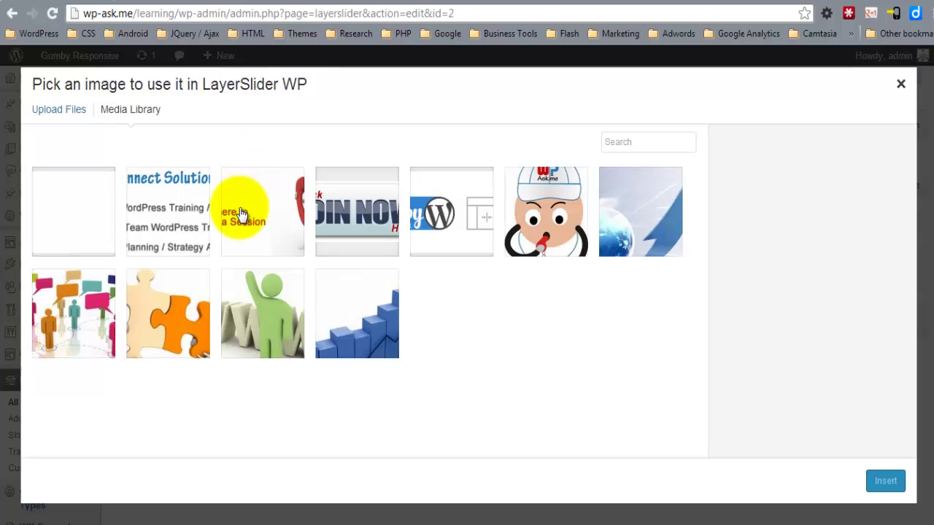
left_click(438, 214)
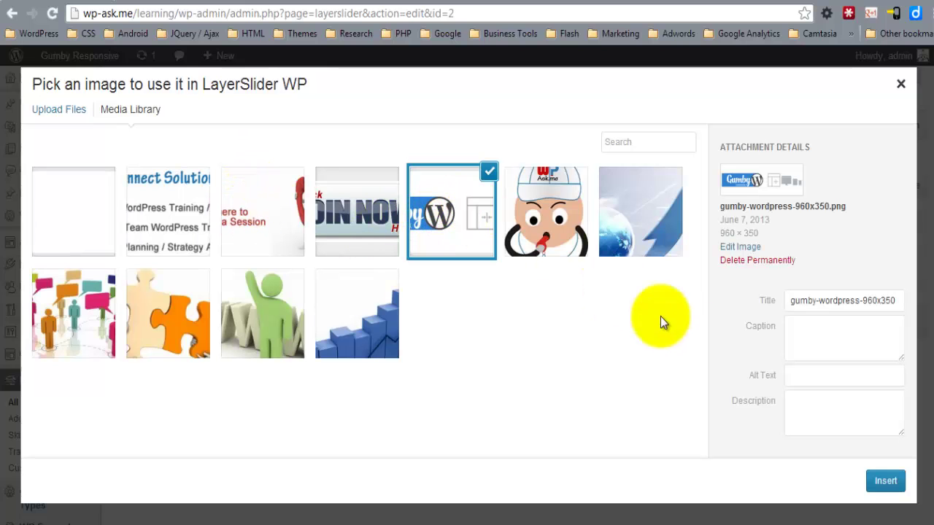
left_click(891, 481)
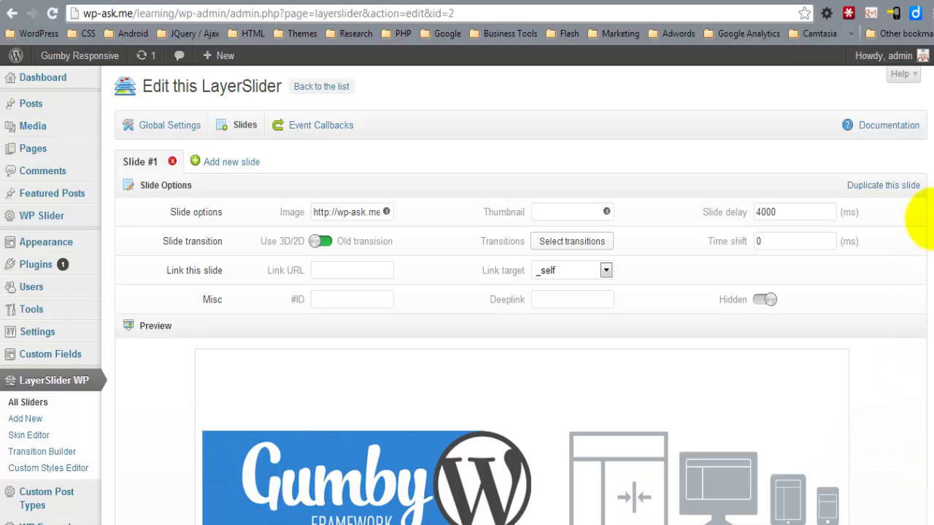
Step: Check the slide preview and insert gumby-wordpress-960x350.png as the slide's thumbnail
scroll(930, 164, "down", 2)
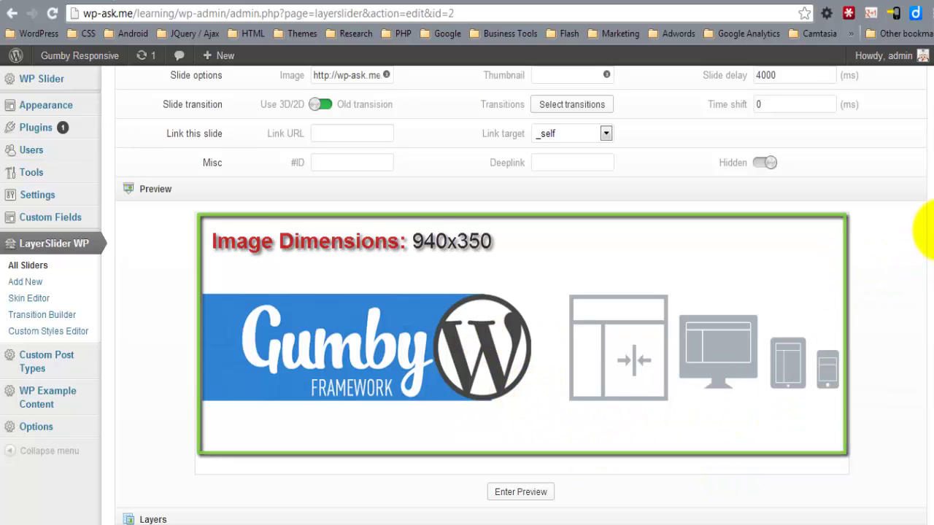
scroll(928, 218, "up", 1)
scroll(932, 197, "up", 2)
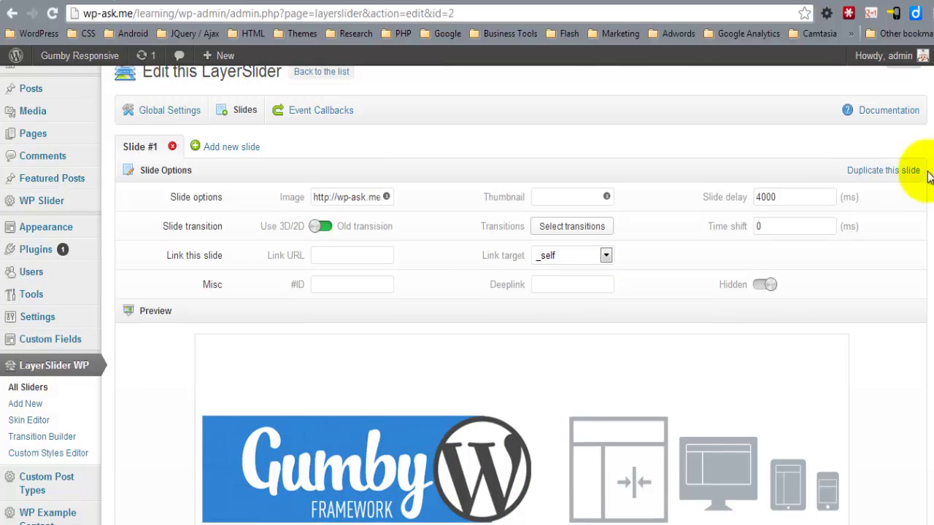
scroll(927, 178, "down", 2)
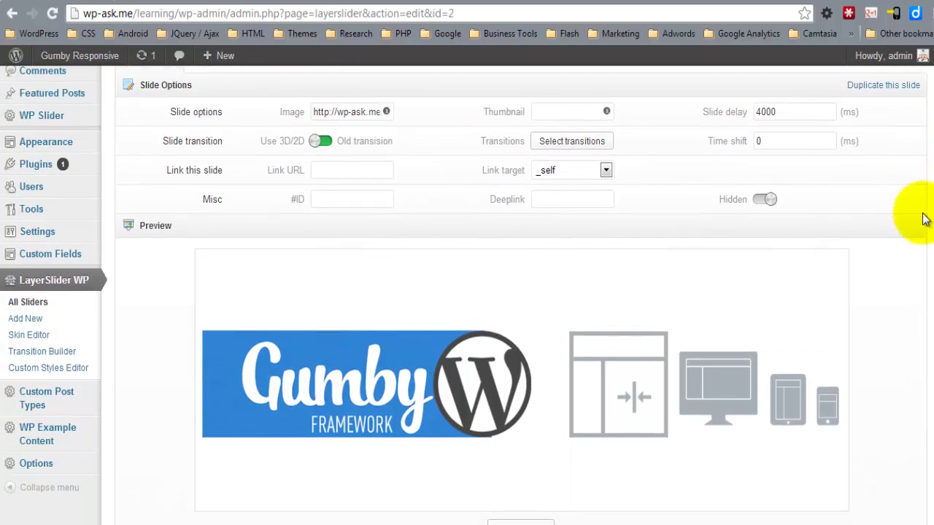
scroll(923, 218, "down", 1)
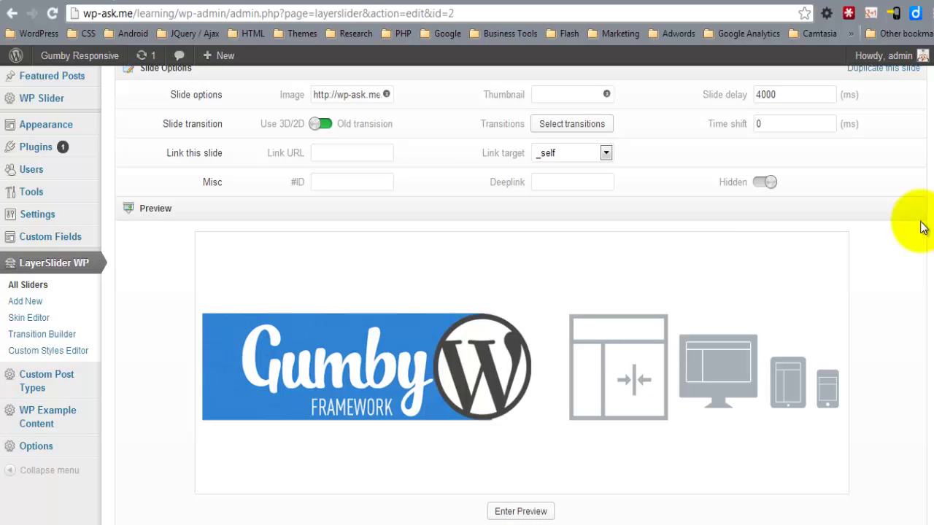
scroll(923, 227, "down", 1)
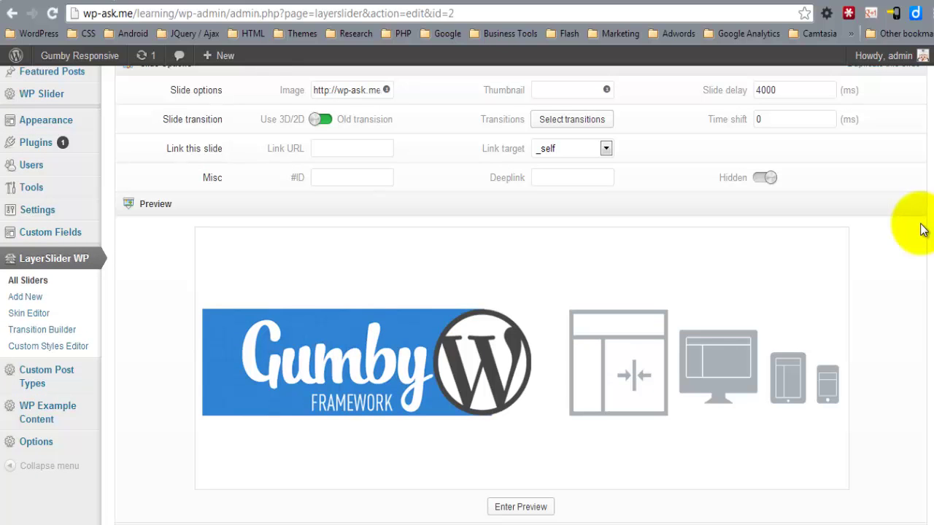
left_click(595, 89)
left_click(450, 210)
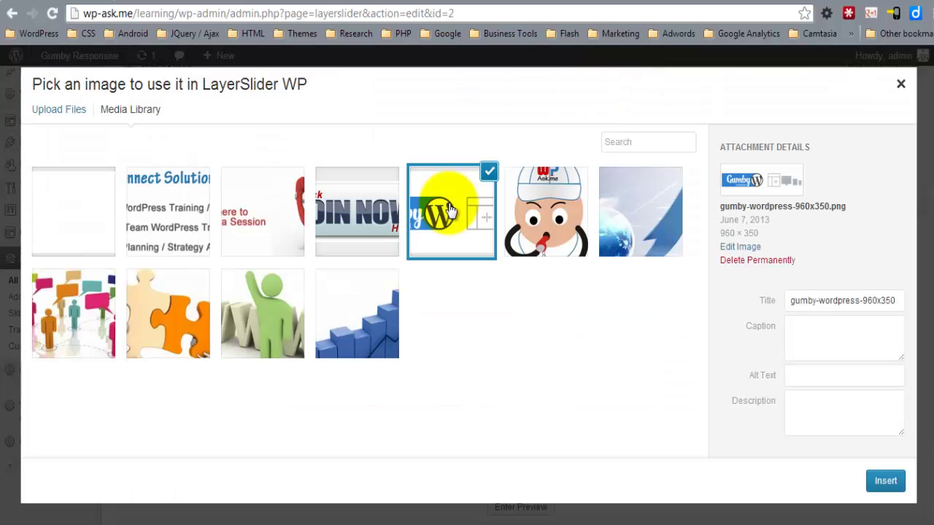
left_click(882, 478)
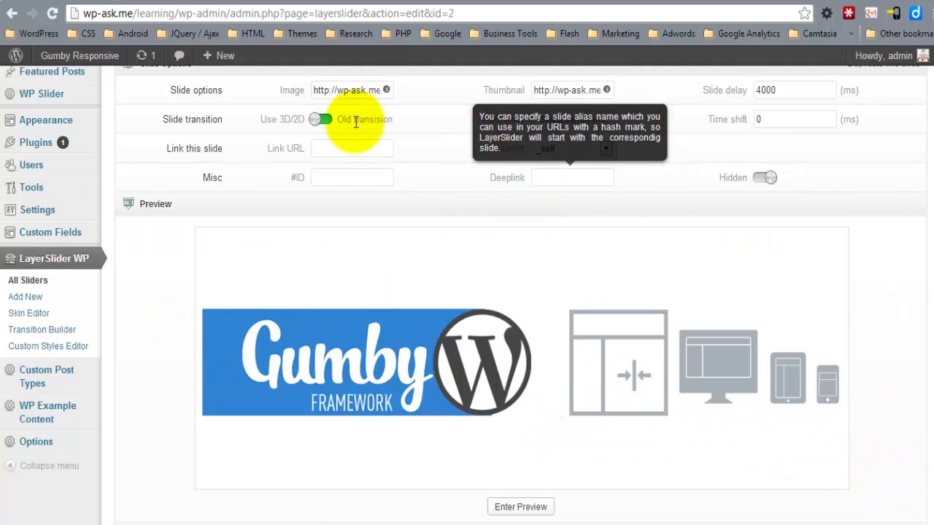
scroll(576, 204, "up", 3)
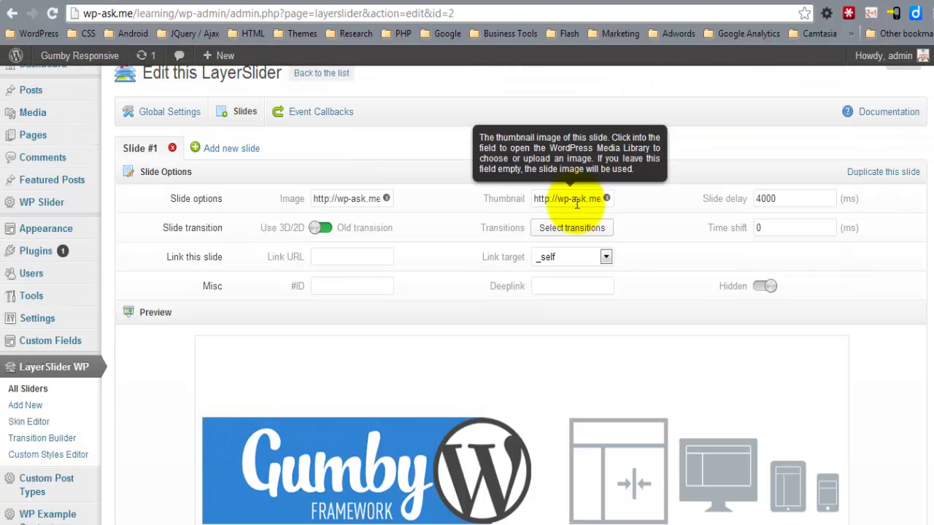
left_click(375, 257)
type("http://wp-ask.me/")
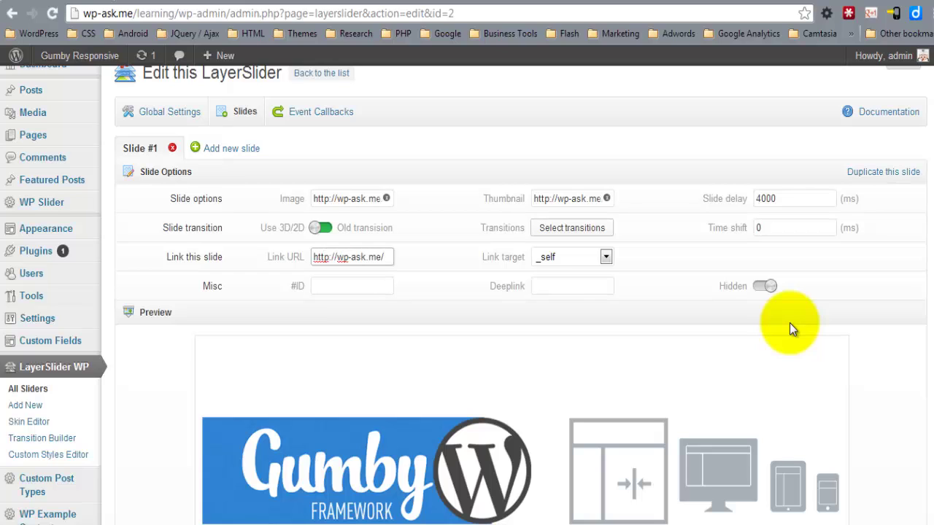
left_click(592, 263)
left_click(584, 285)
left_click(712, 265)
Step: Rename the slide's first layer as 1st Message and set its content type to H3
scroll(927, 145, "down", 3)
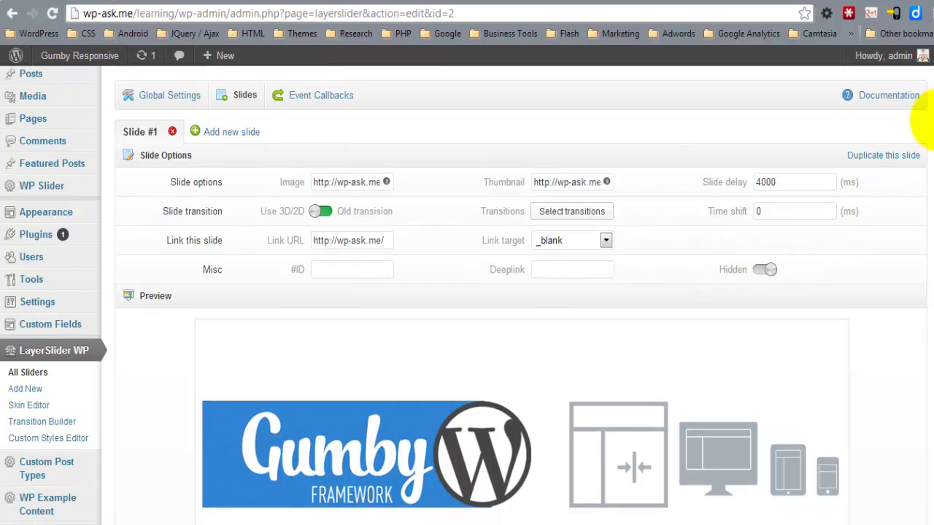
scroll(926, 168, "down", 5)
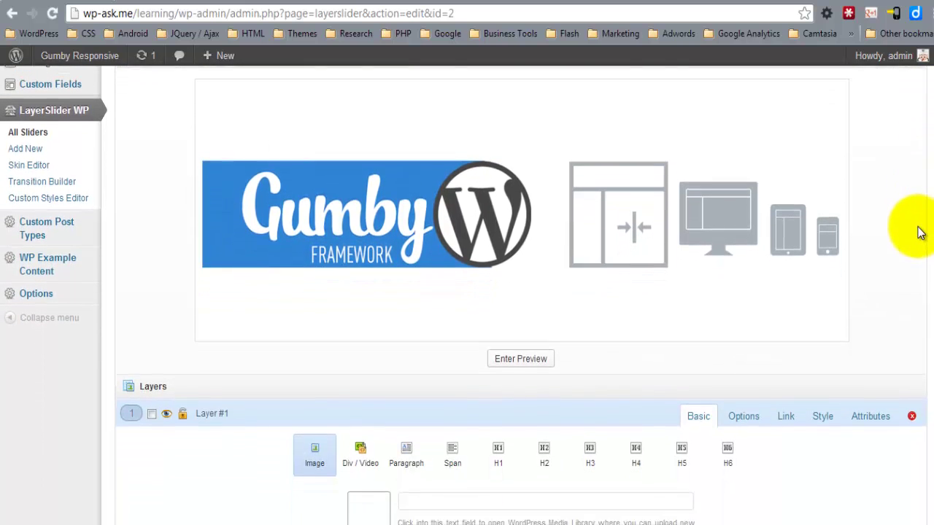
scroll(920, 233, "down", 2)
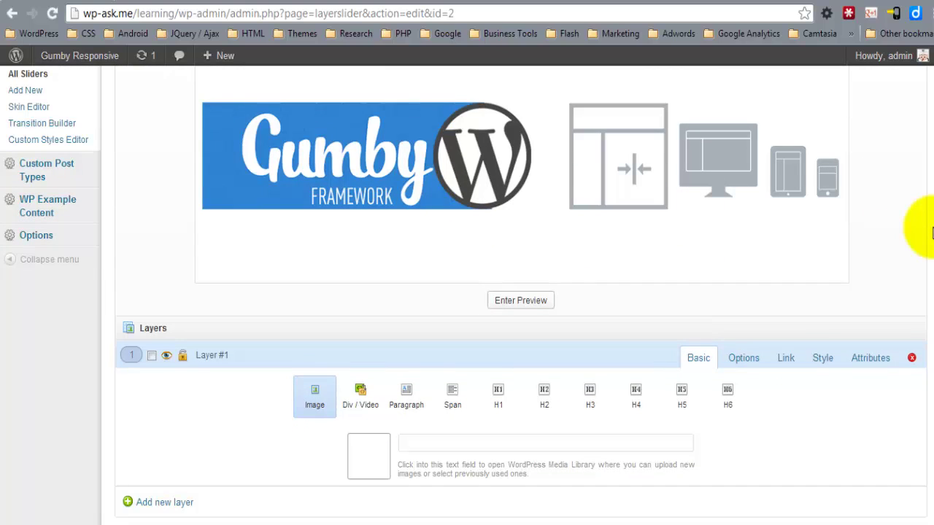
left_click(241, 356)
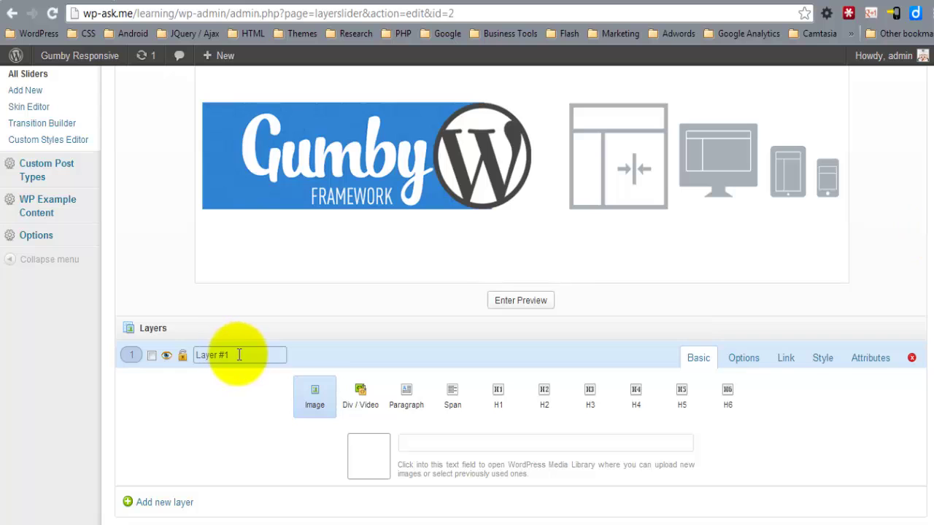
left_click_drag(245, 355, 179, 357)
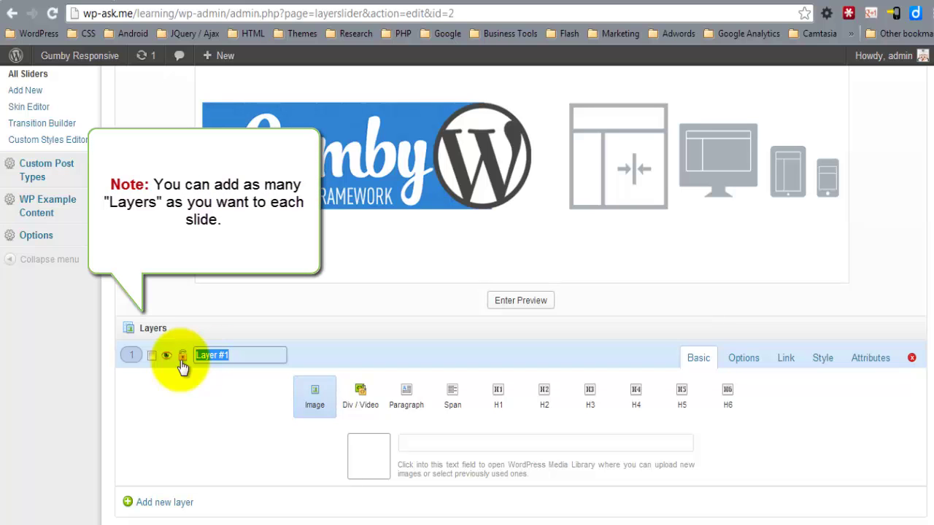
type("1st")
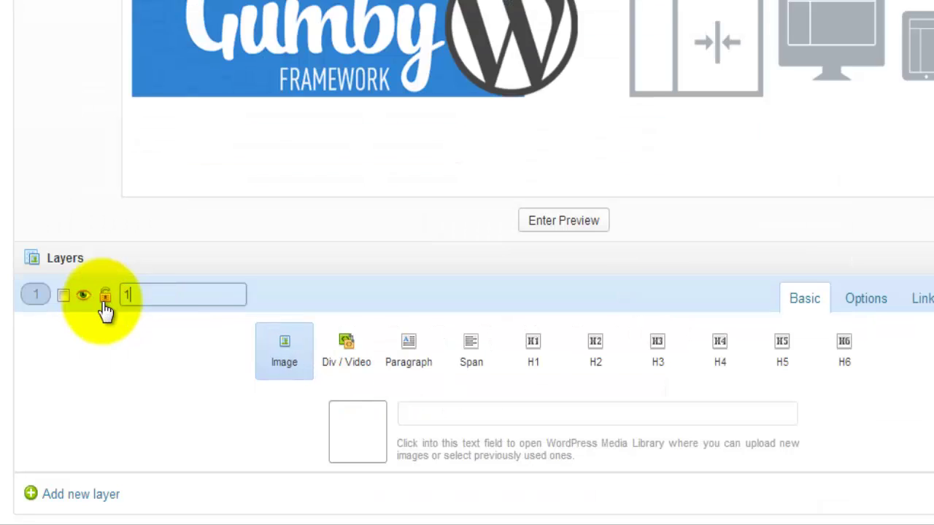
type(" Message")
left_click(656, 341)
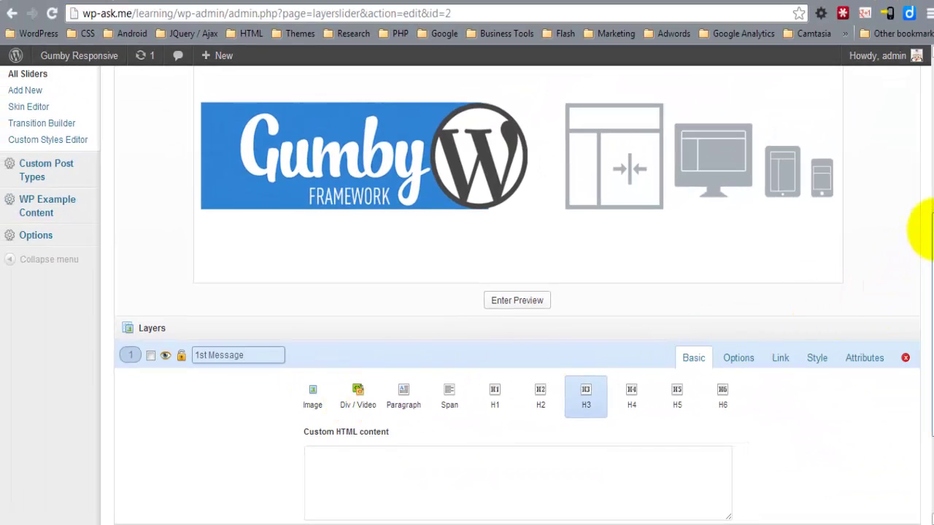
Step: Enter "Gumby Makes Responsive WordPress Easy!" as the 1st Message layer's content and place the text just above the Gumby logo in the slide preview
left_click_drag(932, 229, 927, 317)
left_click(430, 356)
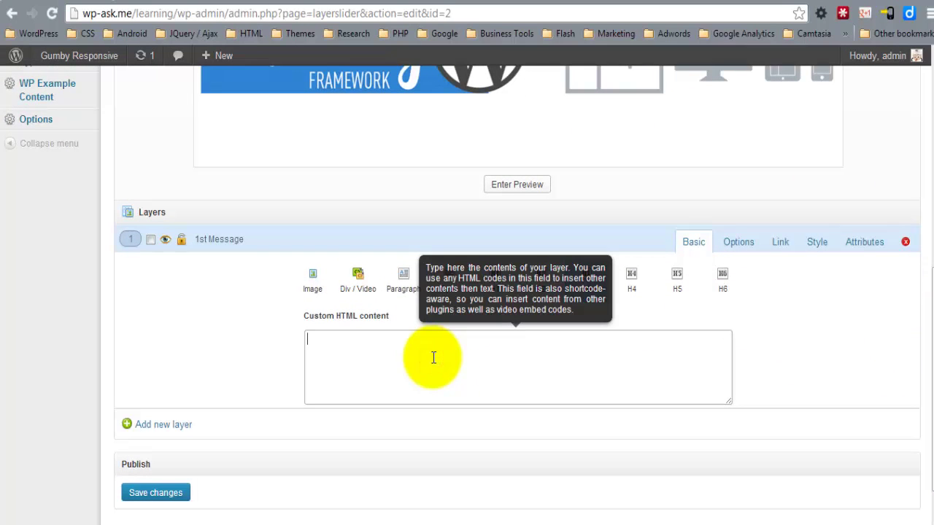
type("Gumby Makes Re")
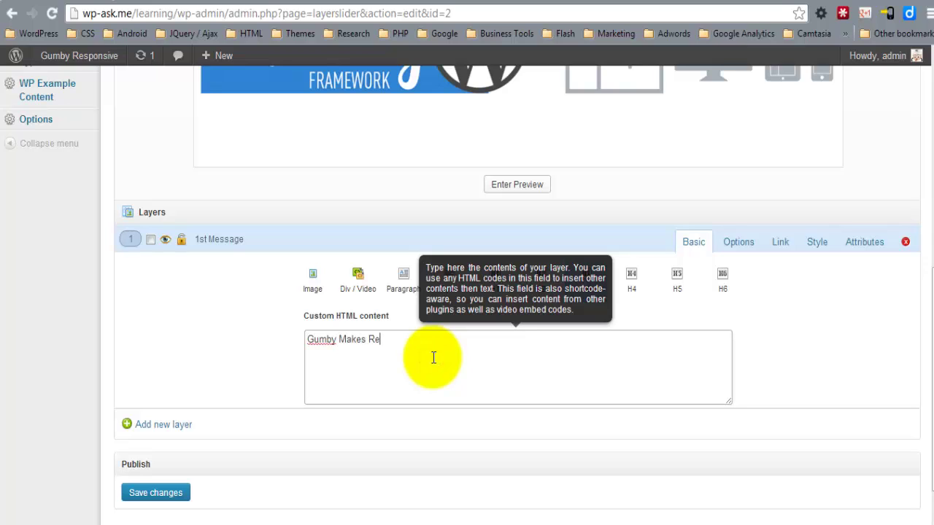
type("sponsive WordPress Easy!")
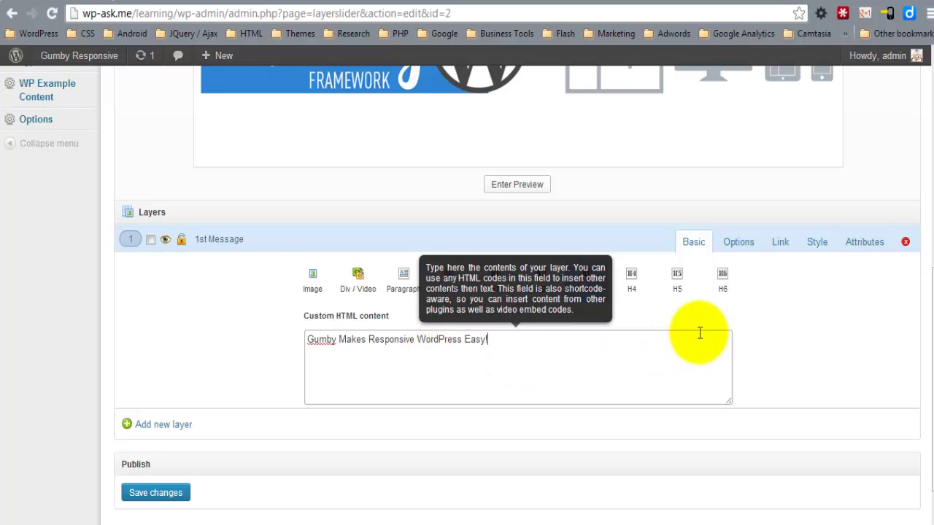
left_click_drag(929, 308, 929, 203)
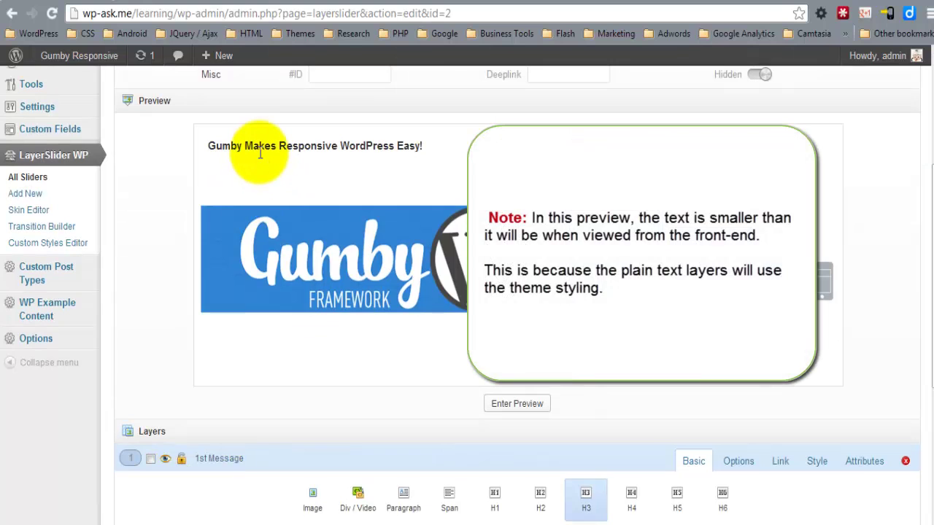
mouse_move(257, 162)
left_mouse_down()
mouse_move(257, 194)
mouse_move(255, 170)
left_mouse_up()
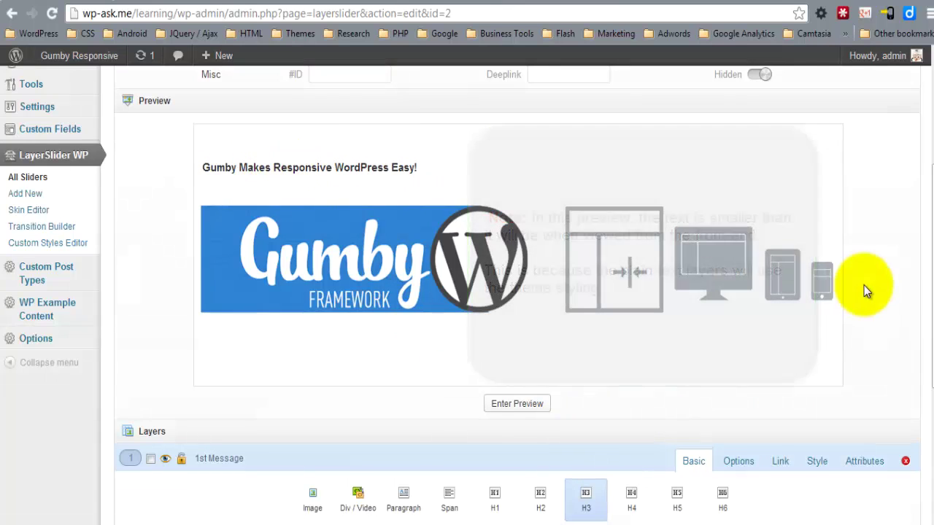
Step: Set the 1st Message layer's transition in to Right (Slide from right) and its transition out to Bottom (Slide to bottom)
left_click_drag(931, 183, 932, 257)
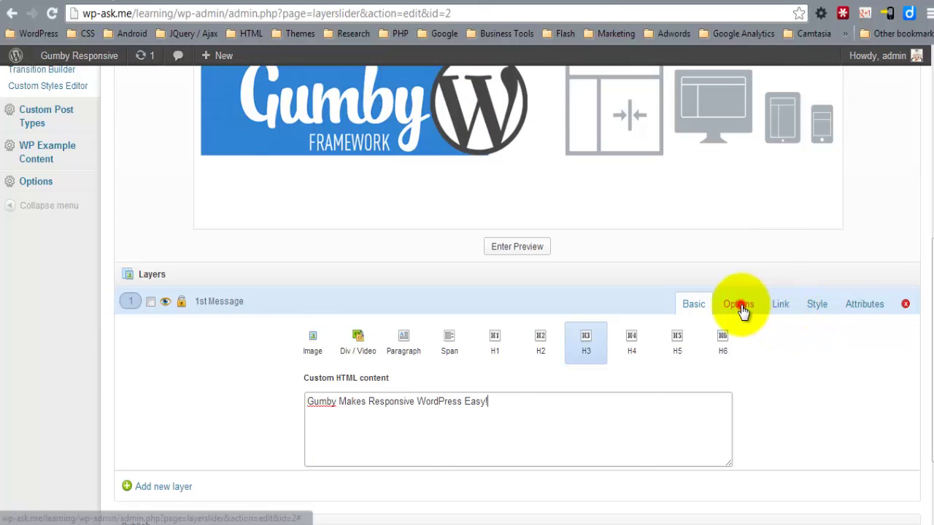
left_click(740, 306)
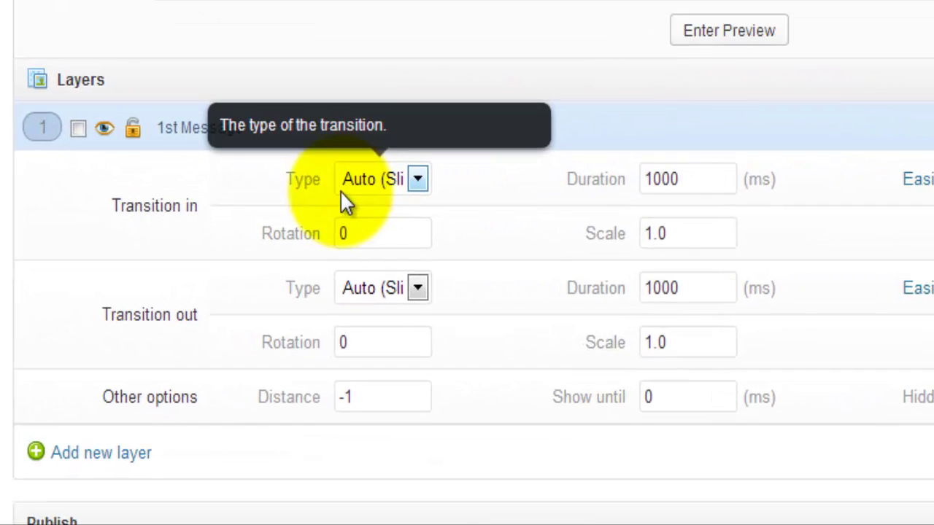
left_click(320, 314)
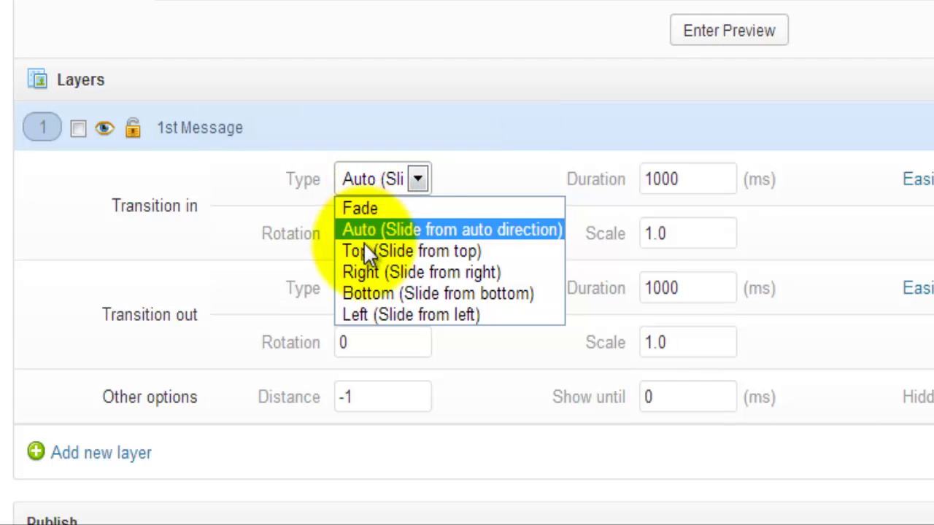
left_click(358, 266)
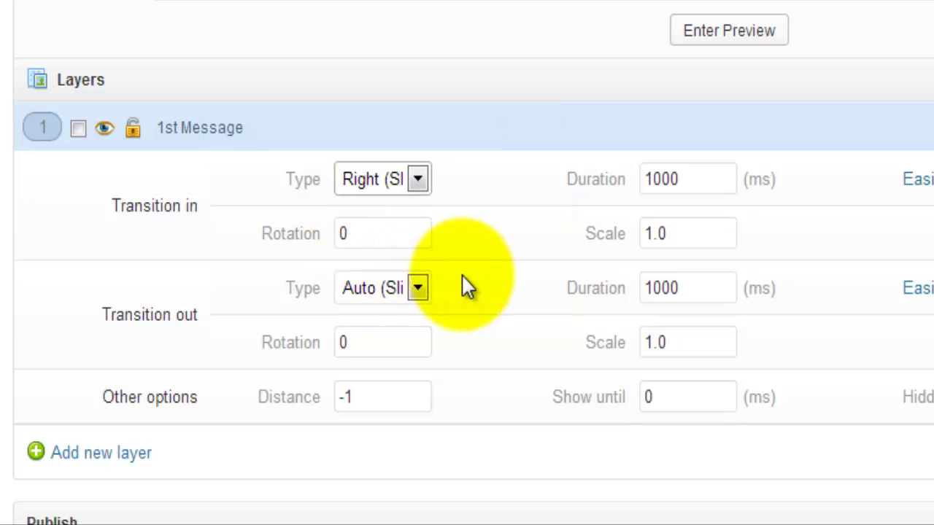
left_click(398, 292)
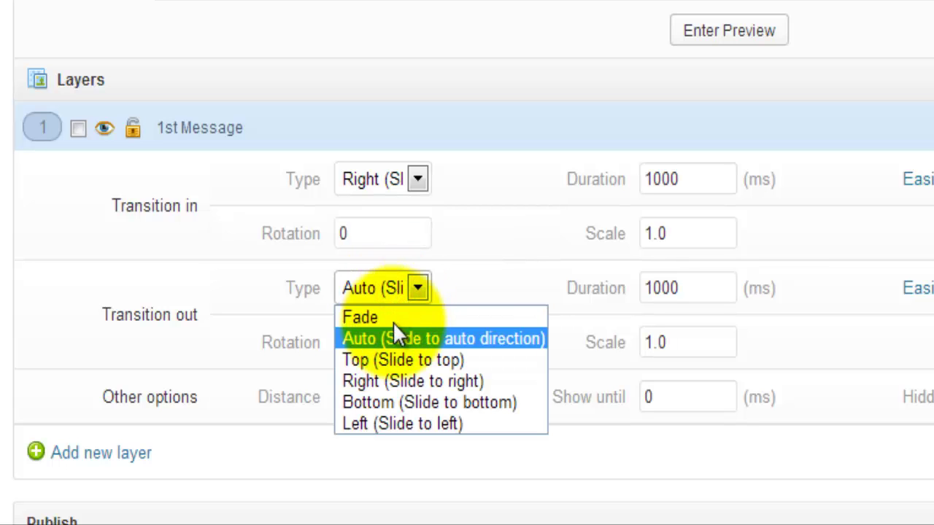
left_click(508, 402)
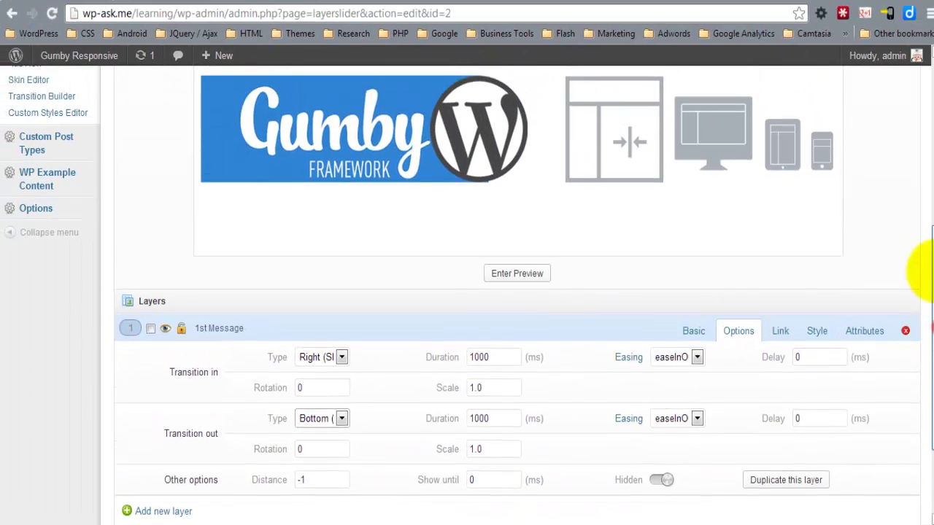
Step: Play the slide preview to check the 1st Message layer's animation
scroll(921, 270, "up", 2)
left_click(519, 433)
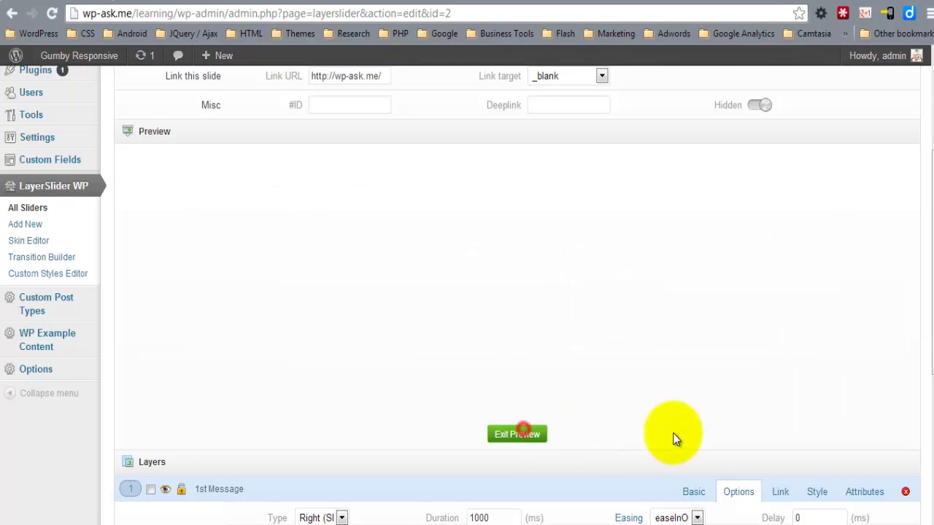
scroll(917, 240, "down", 1)
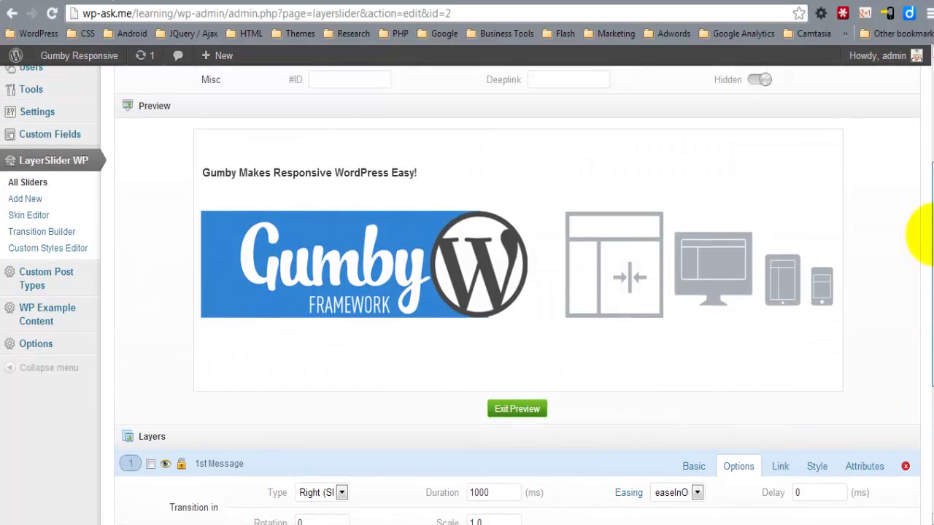
scroll(917, 270, "up", 1)
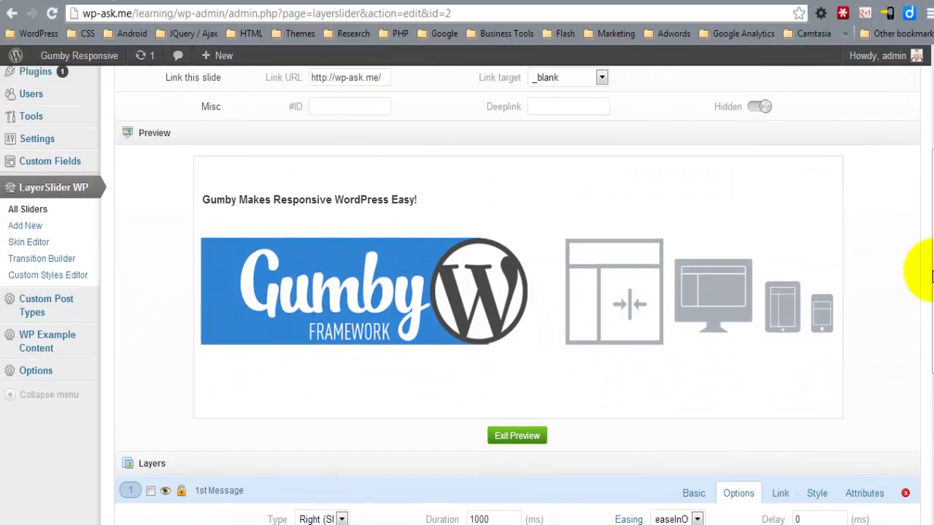
Step: Add a second layer to the slide and insert the Join Now button image from the media library
left_click_drag(930, 258, 920, 386)
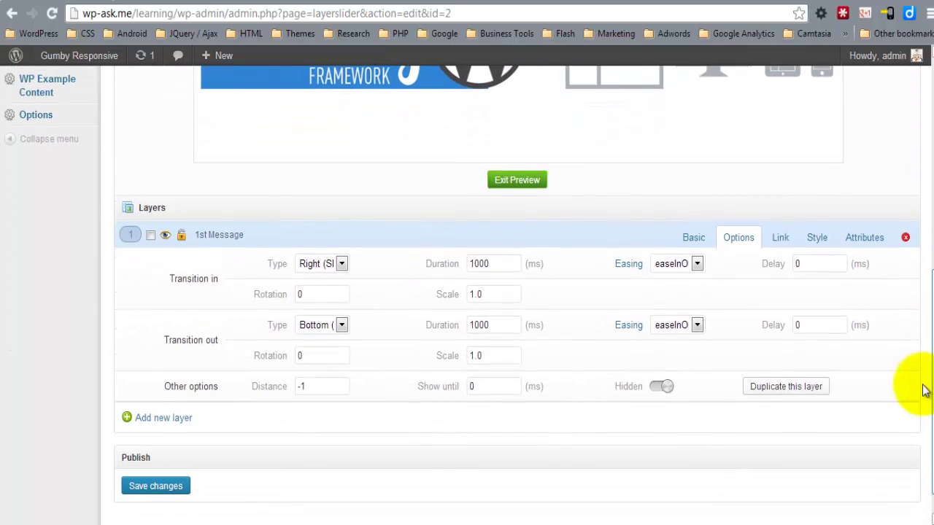
left_click(175, 419)
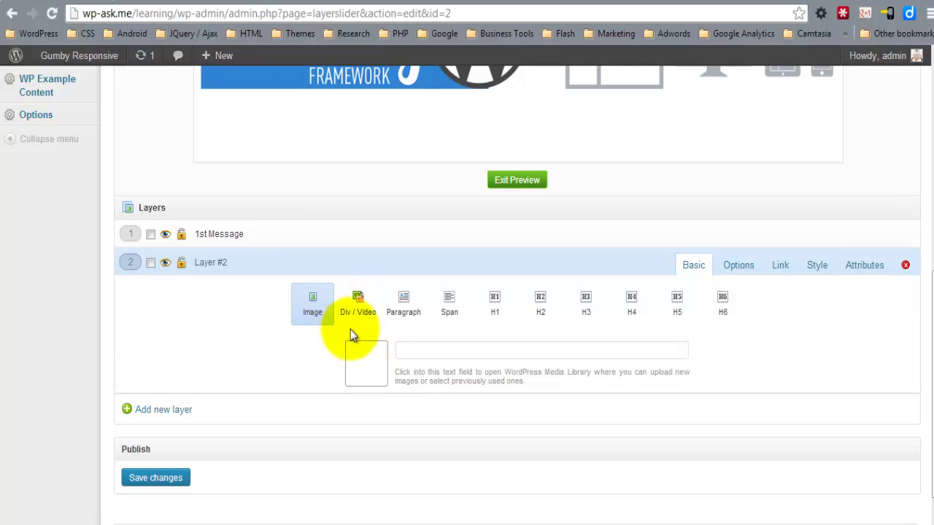
left_click(449, 348)
left_click(355, 191)
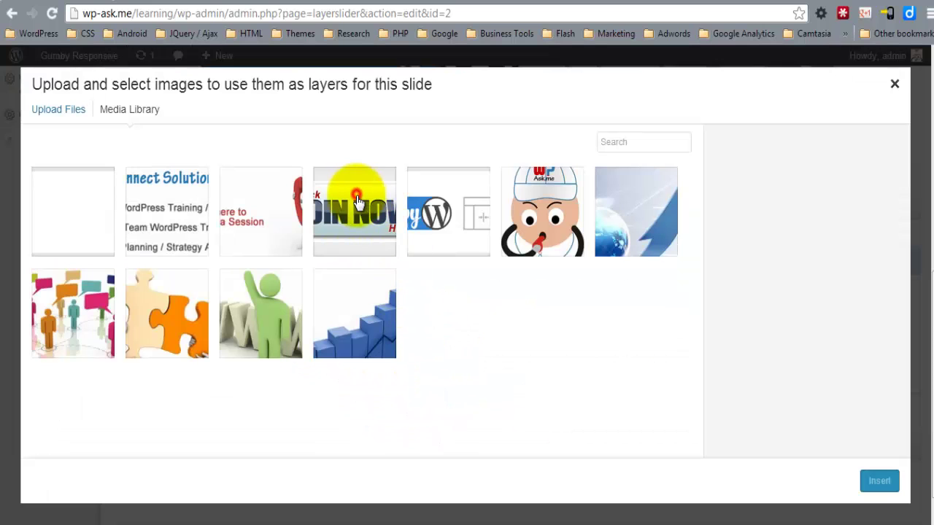
left_click(877, 480)
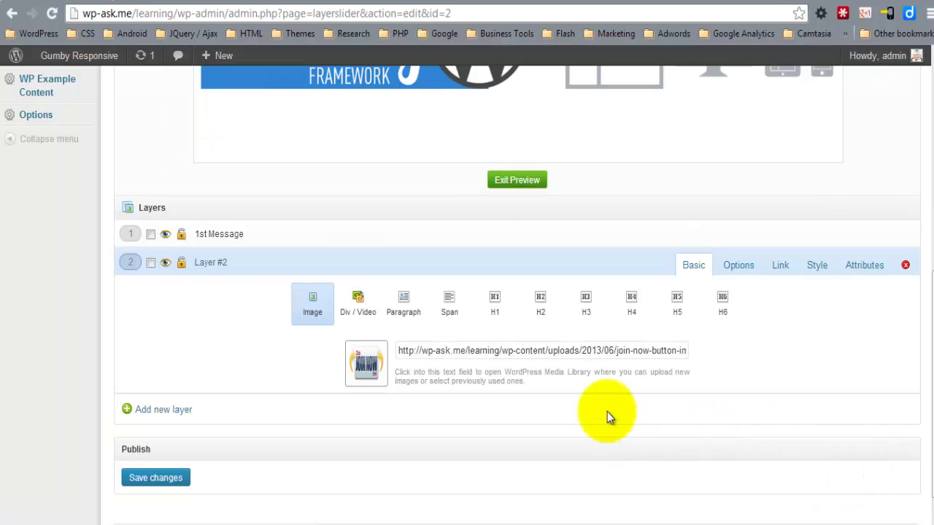
Step: Exit the preview and move the Join Now button below the device icons, at about 266 px top and 651 px left
scroll(656, 409, "up", 2)
left_click(779, 417)
scroll(729, 379, "up", 2)
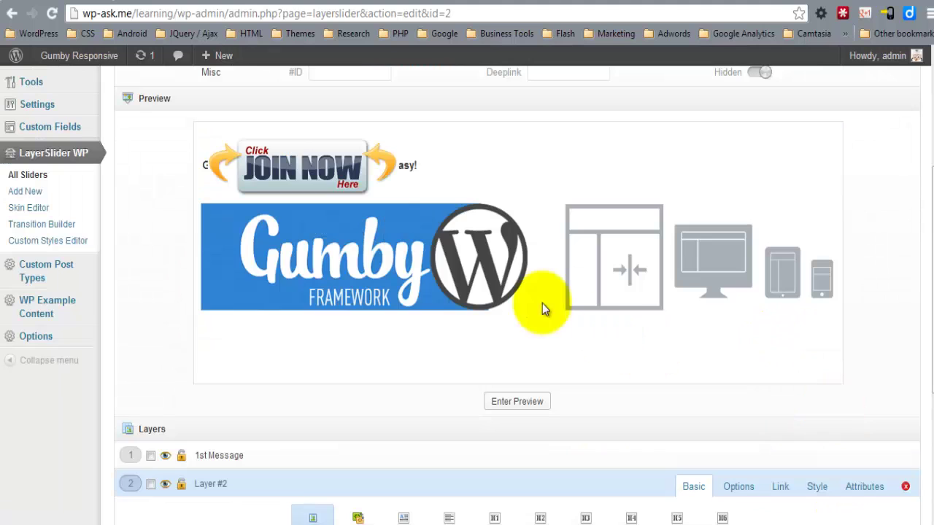
left_click_drag(278, 160, 714, 344)
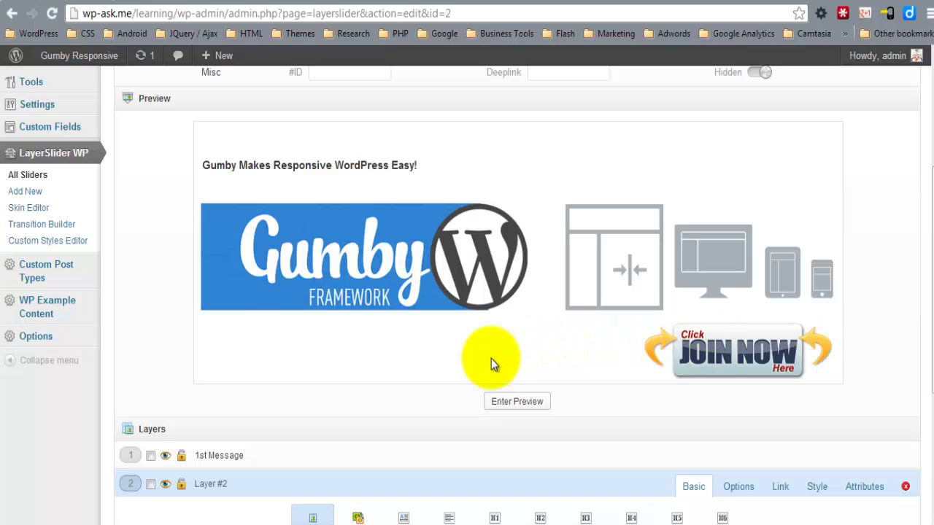
Step: Set Layer #2's transition in to Left (Slide from left) and transition out to Top (Slide to top), and preview the slide
left_click_drag(927, 193, 922, 282)
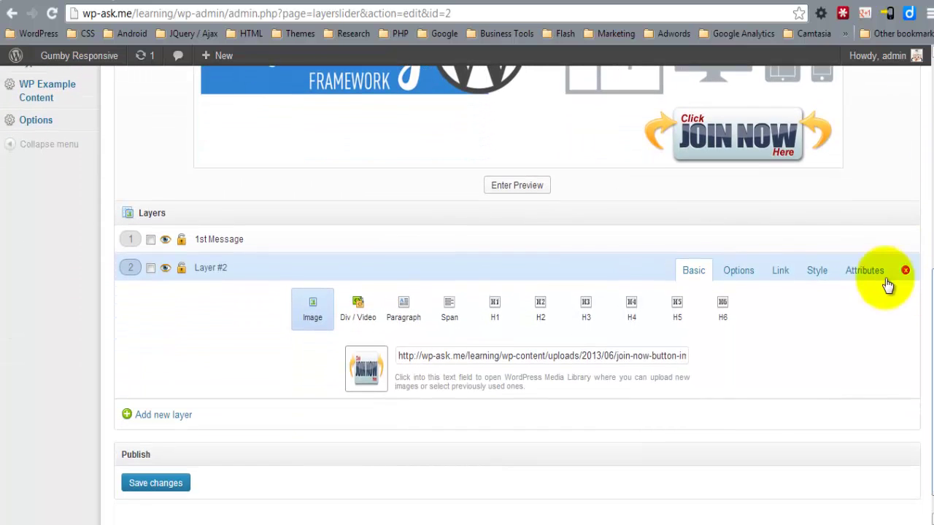
left_click(738, 270)
left_click(318, 295)
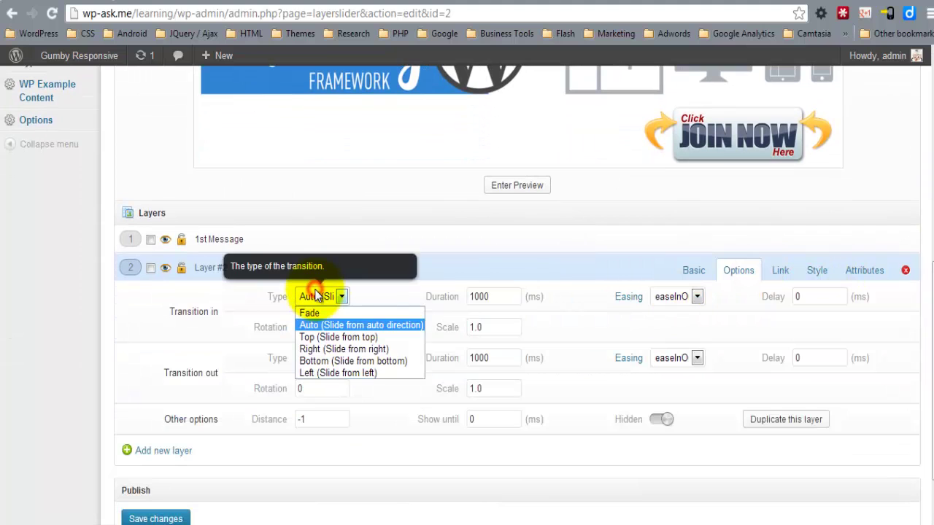
left_click(337, 371)
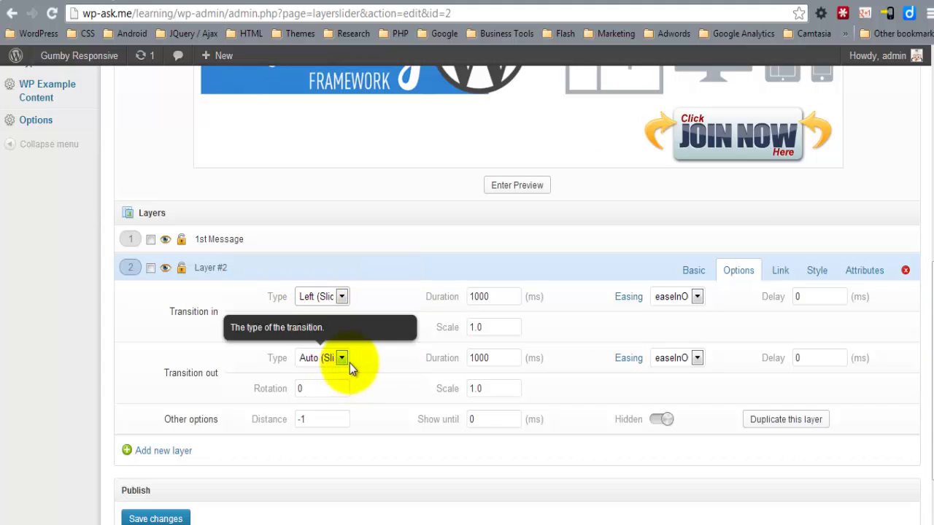
left_click(338, 358)
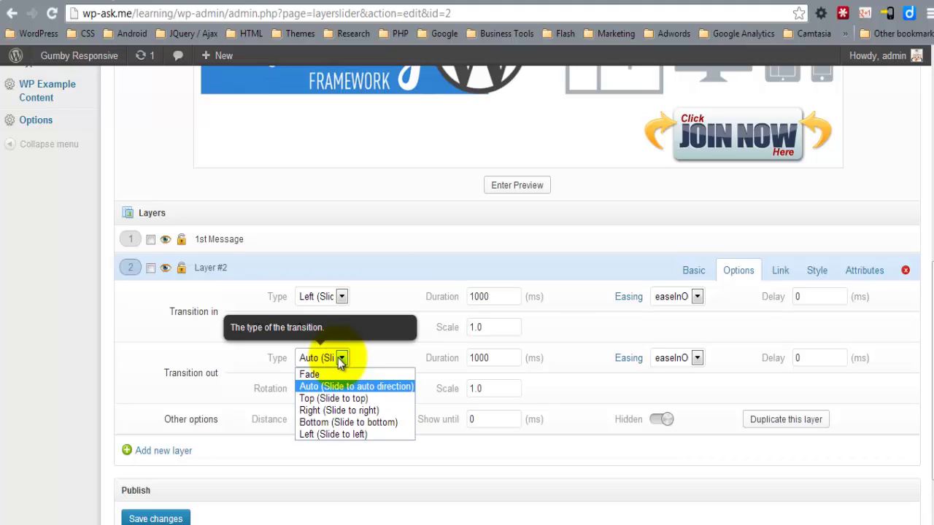
left_click(342, 398)
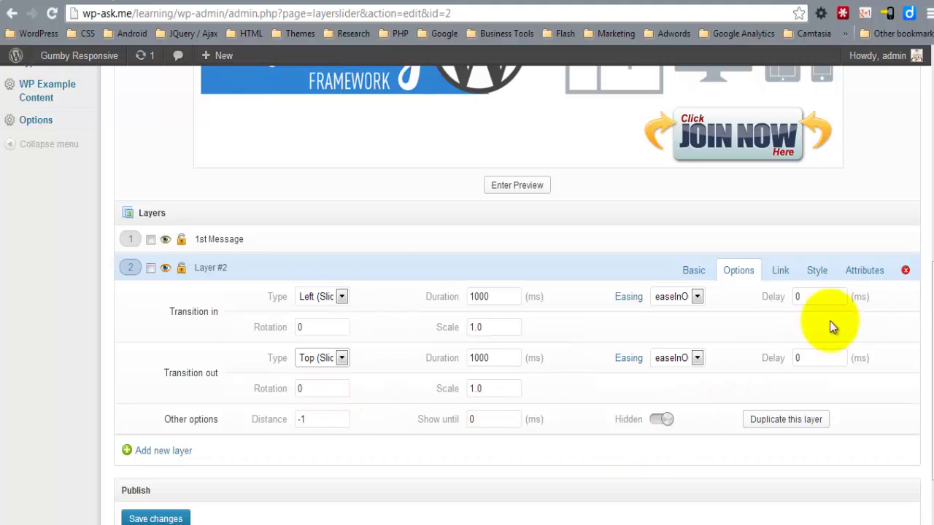
scroll(925, 276, "up", 3)
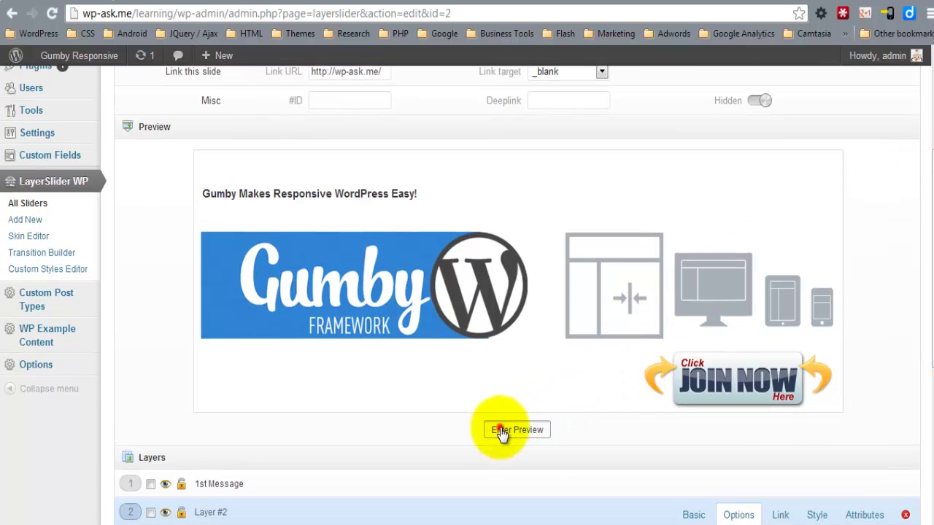
left_click(502, 432)
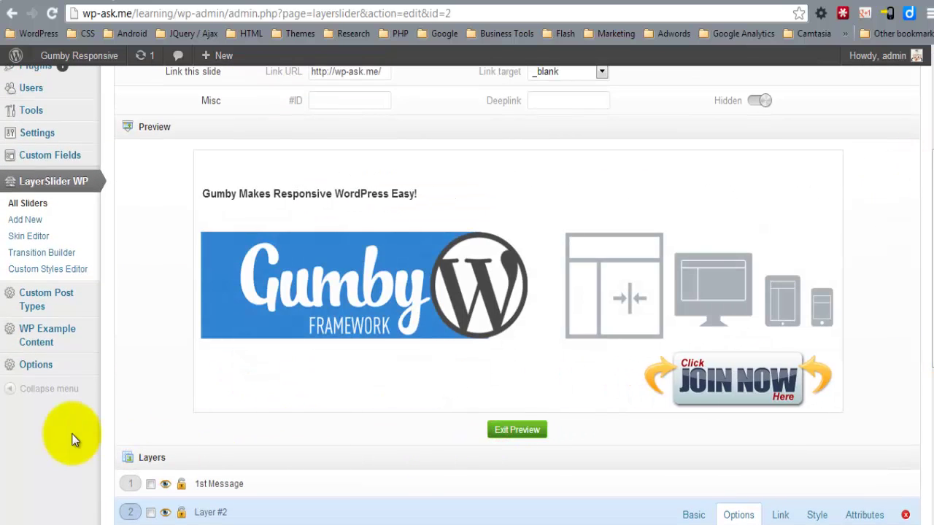
Step: Save the slider changes and rename Layer #2 as Join Now
left_click_drag(928, 228, 926, 385)
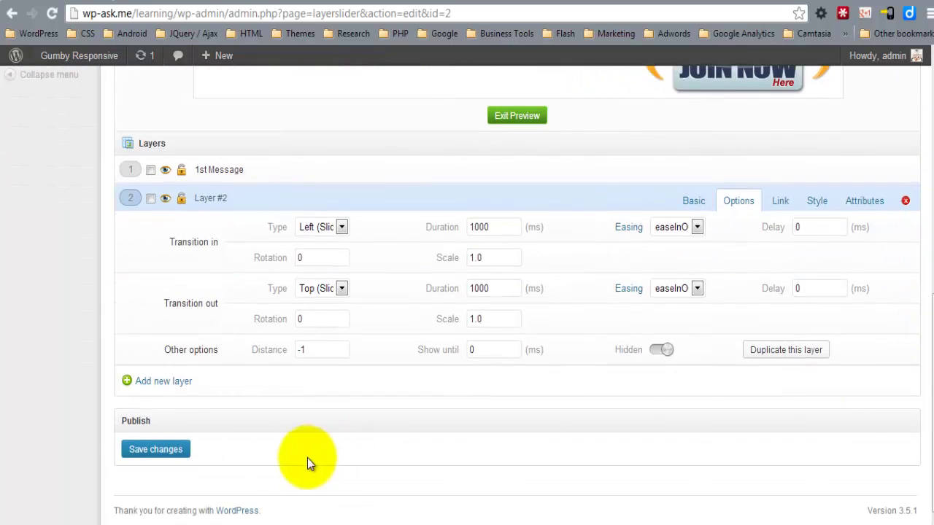
left_click(157, 451)
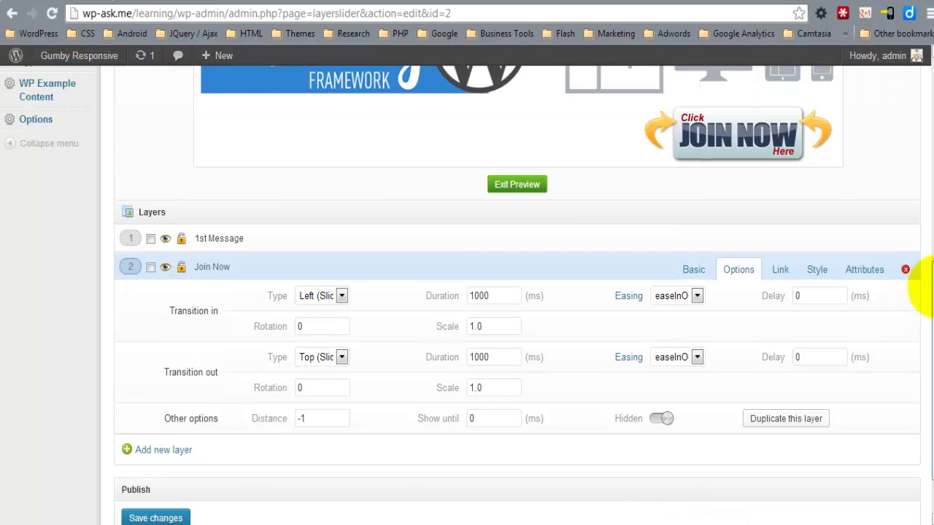
Step: Examine the slide's link settings, and the Join Now layer's link URL, link target choices and style options
left_click_drag(930, 288, 873, 117)
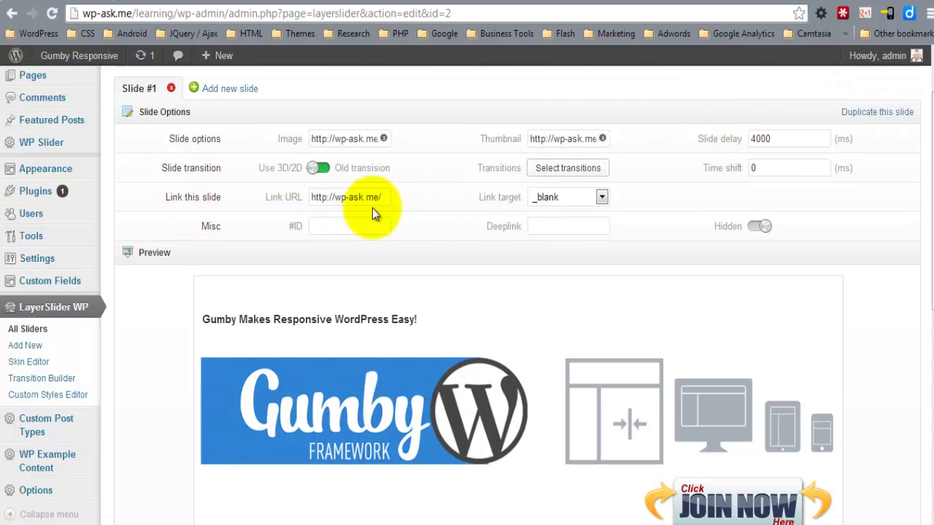
left_click_drag(925, 146, 922, 303)
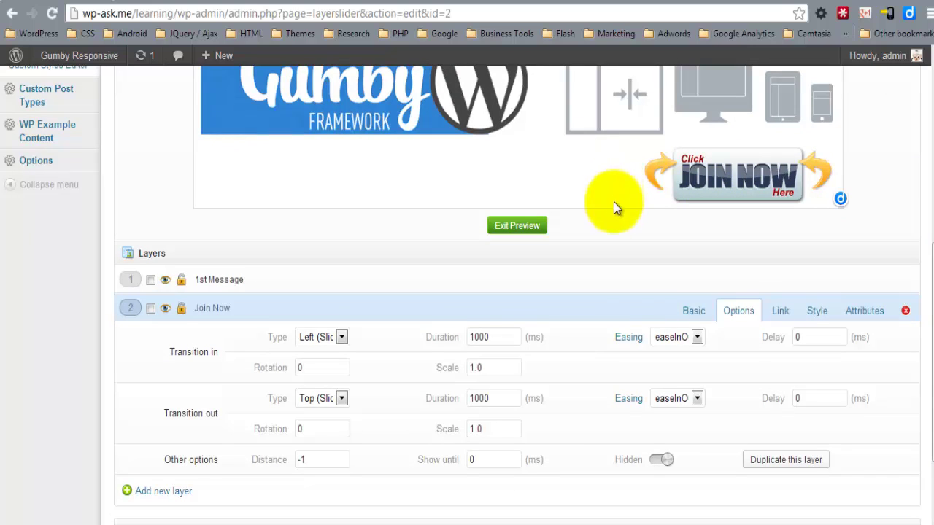
left_click(778, 314)
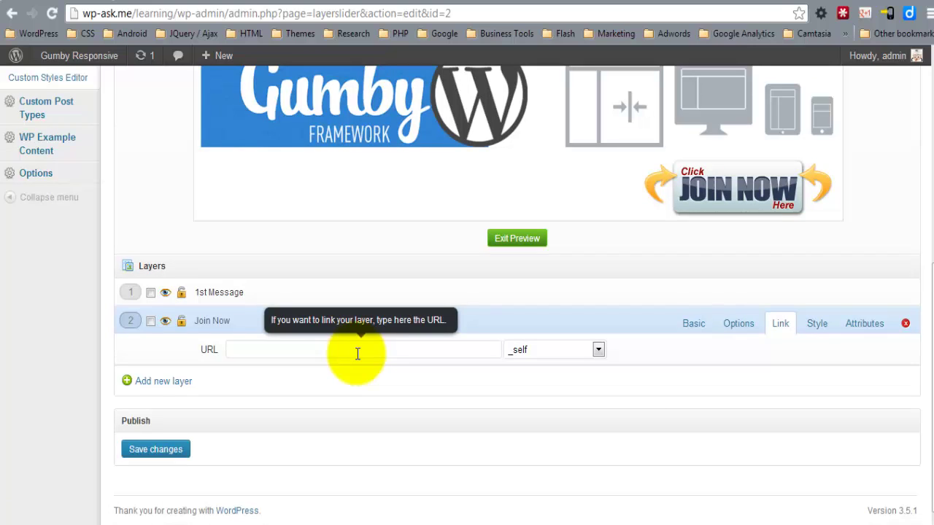
left_click(540, 350)
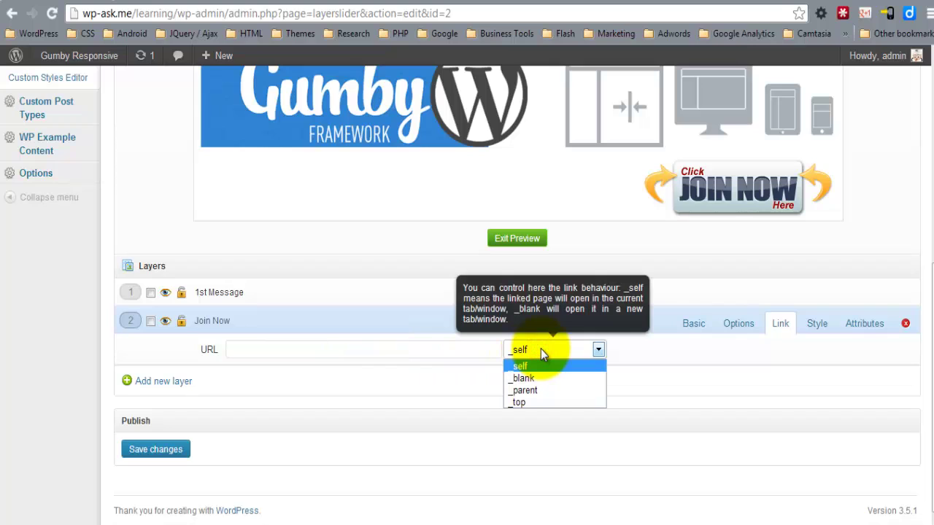
left_click(826, 325)
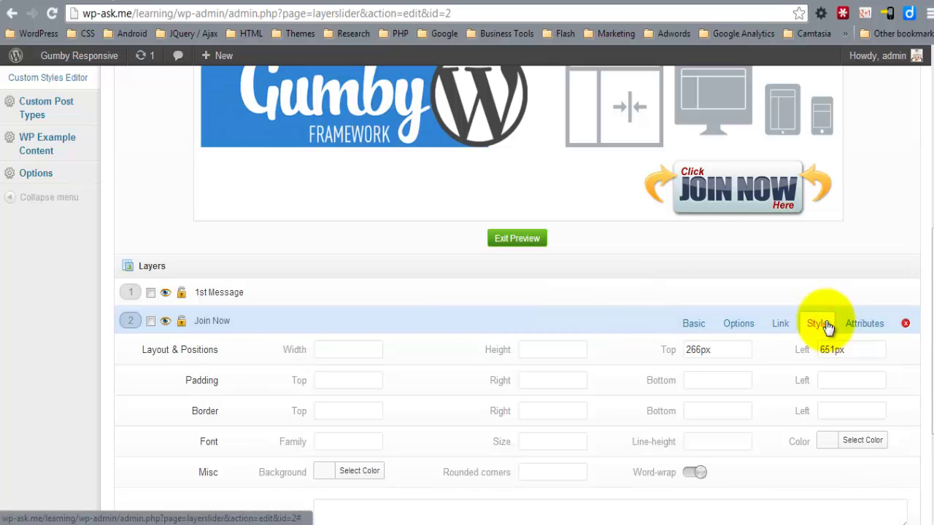
scroll(916, 260, "down", 1)
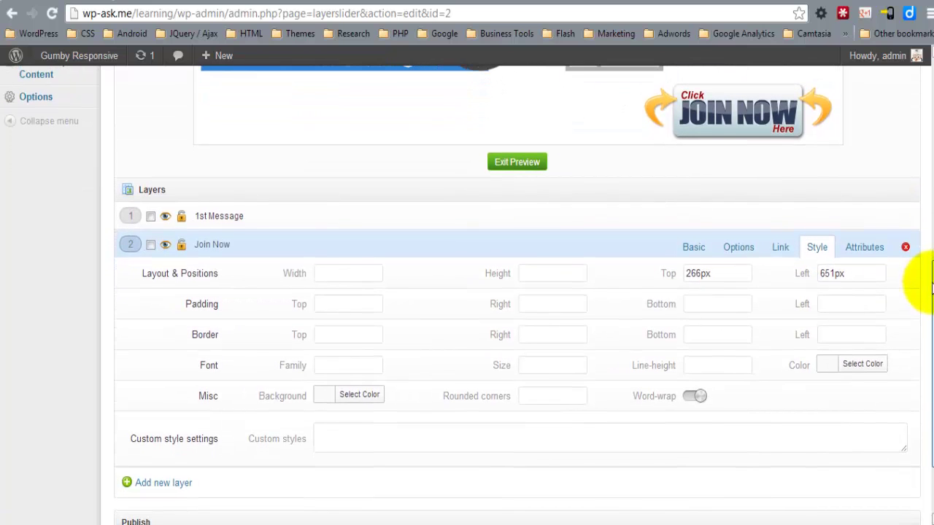
Step: Examine the Join Now layer's attribute fields and return to its basic settings
left_click(865, 246)
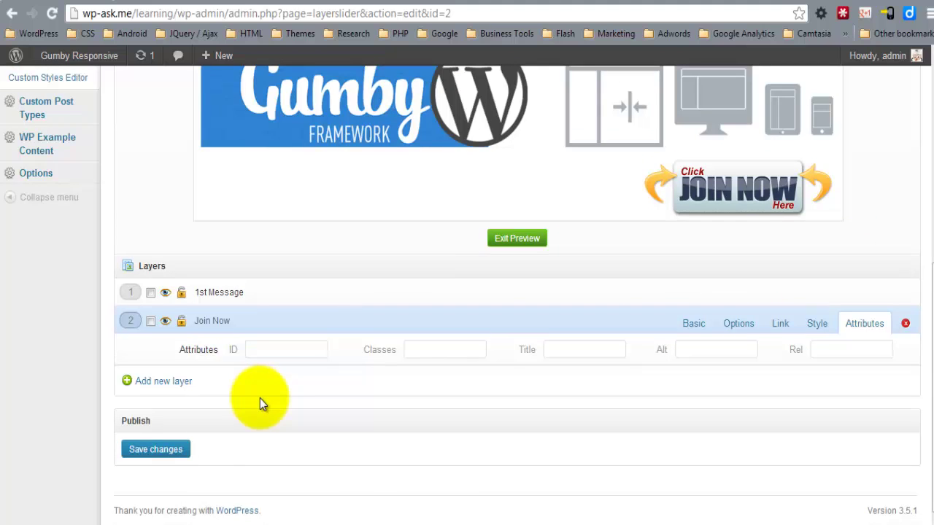
left_click(689, 326)
scroll(904, 212, "up", 5)
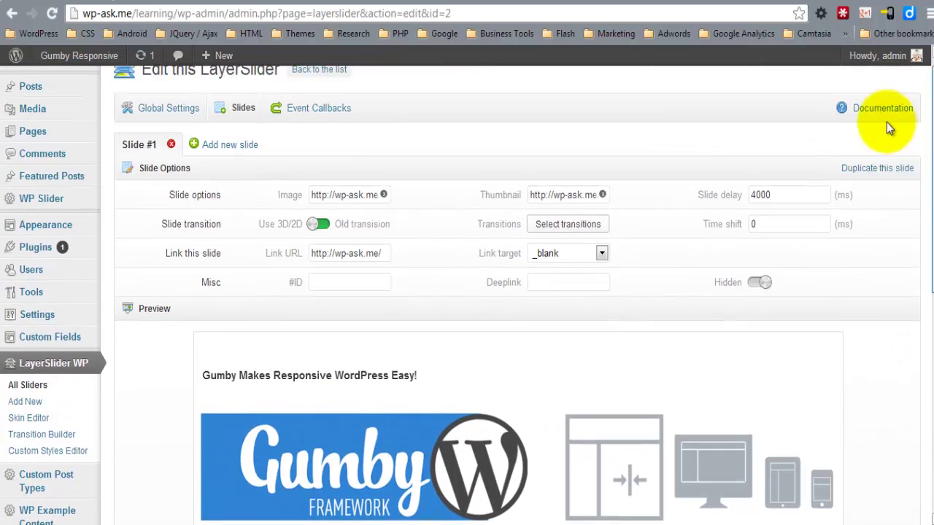
Step: Add a second slide and set its background image to slider-background-white.png from the media library
scroll(888, 126, "up", 1)
left_click(209, 161)
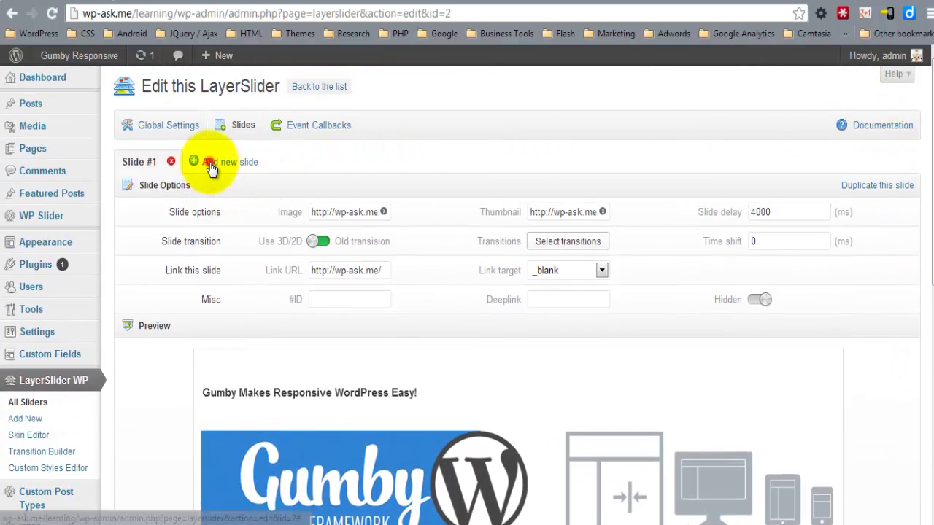
left_click(362, 210)
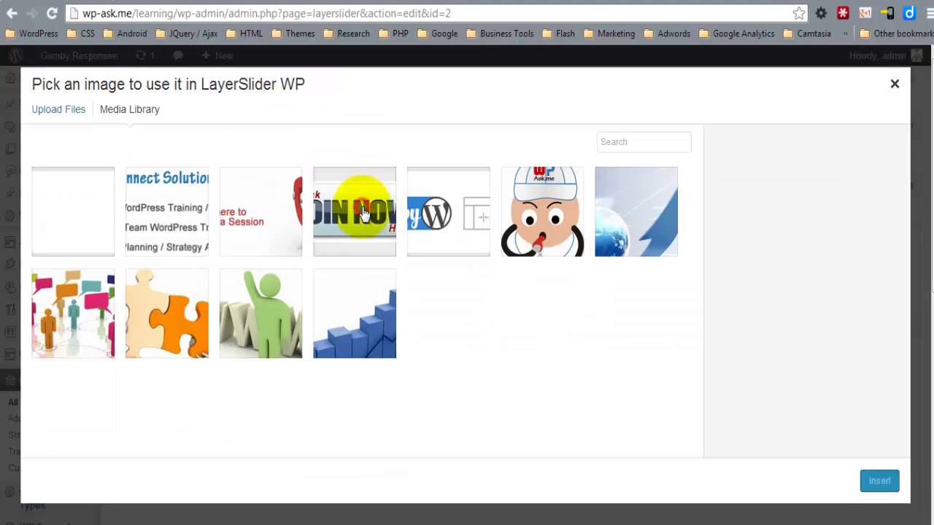
left_click(73, 213)
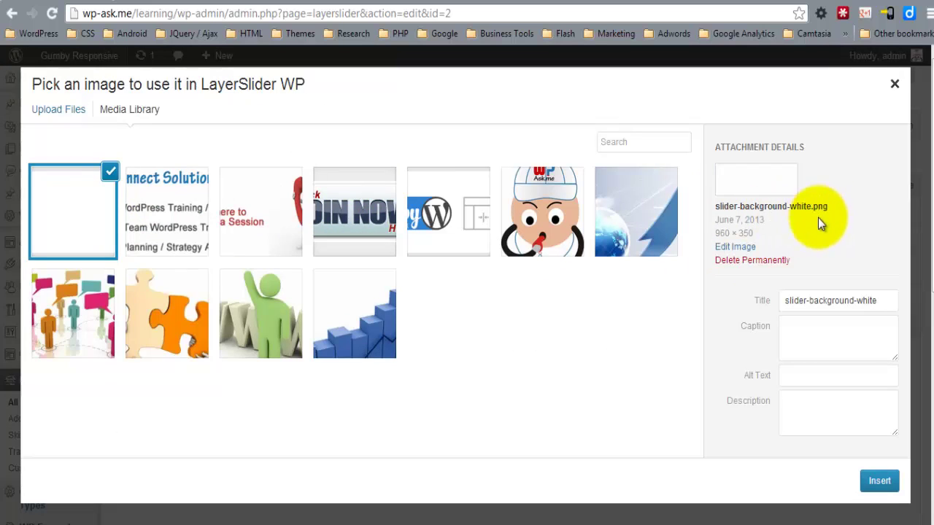
left_click(880, 479)
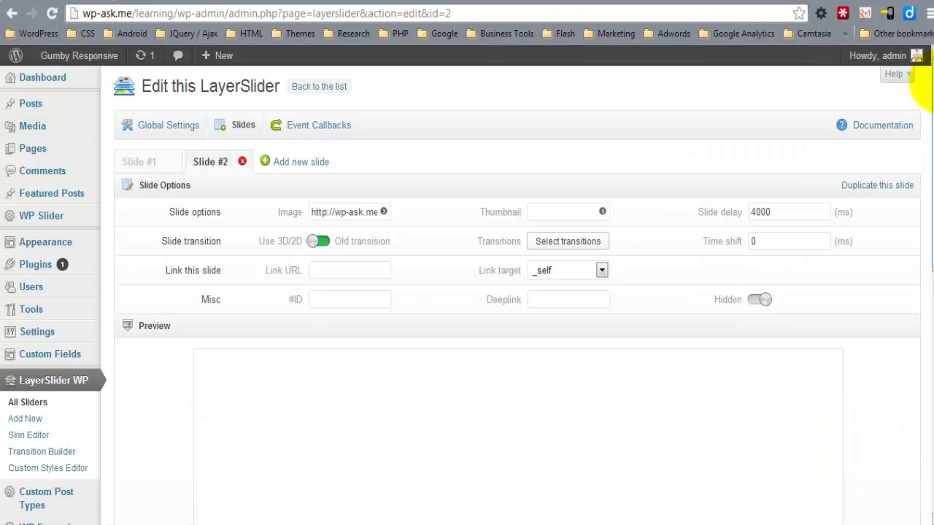
Step: Set Slide #2's thumbnail to slider-dcs-button.png from the media library
left_click(561, 213)
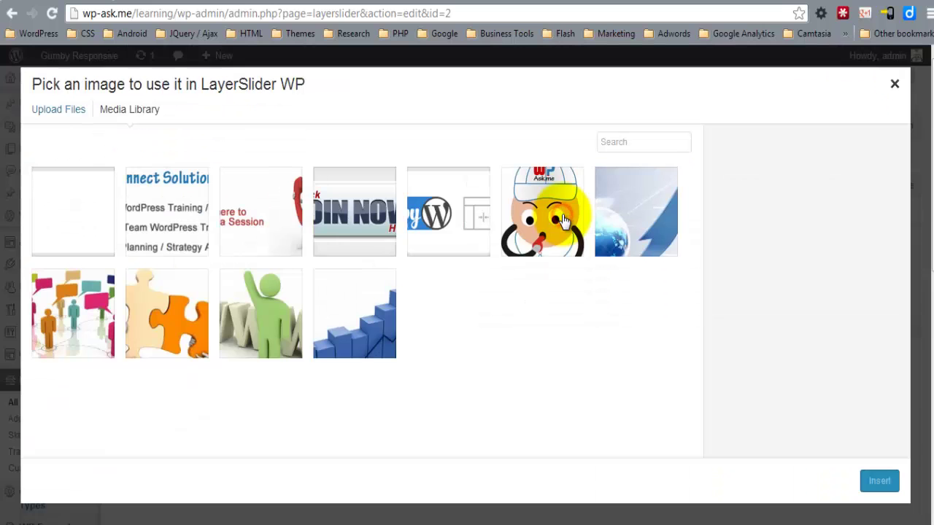
left_click(173, 223)
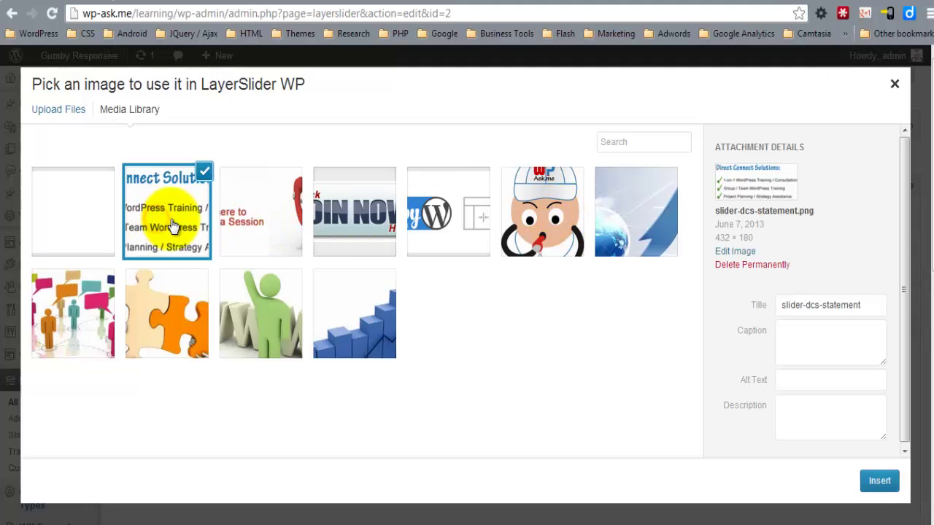
left_click(278, 197)
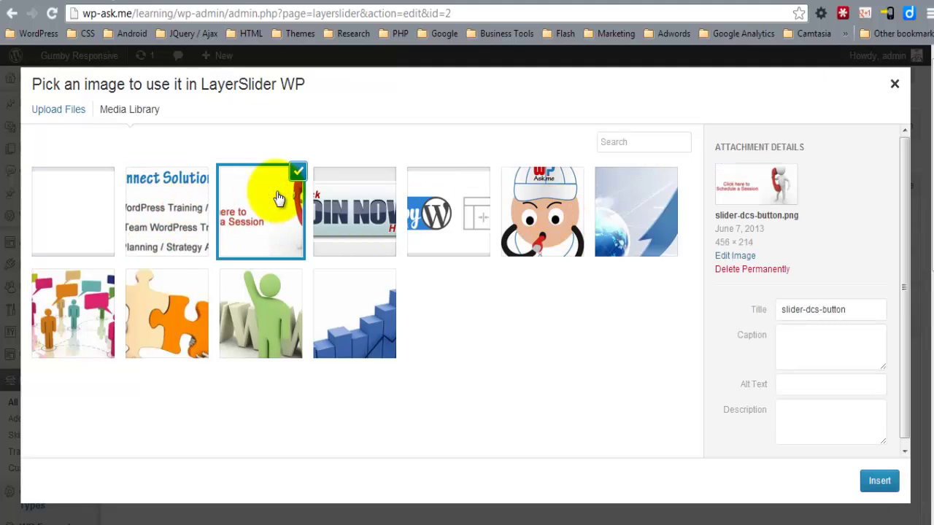
left_click(878, 481)
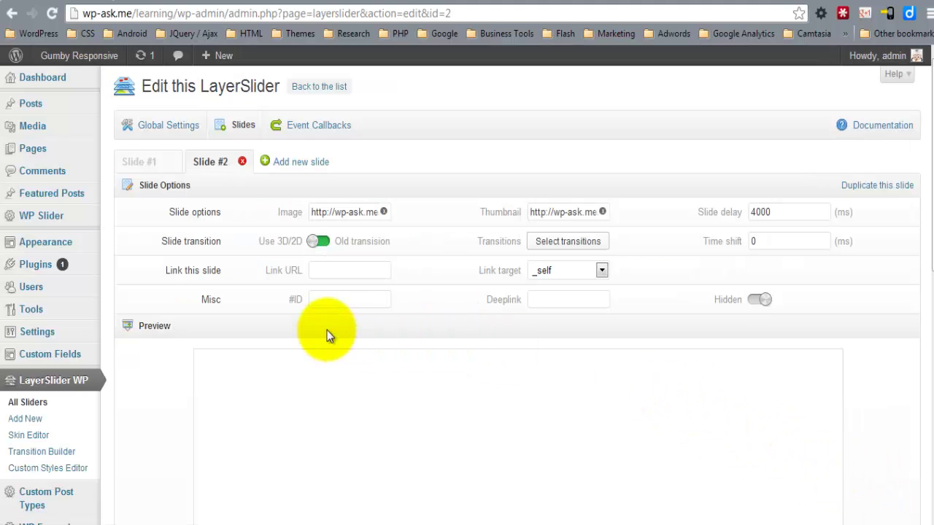
Step: Show the basic settings of Slide #2's first layer and rename the layer as dcs description
left_click_drag(926, 126, 913, 294)
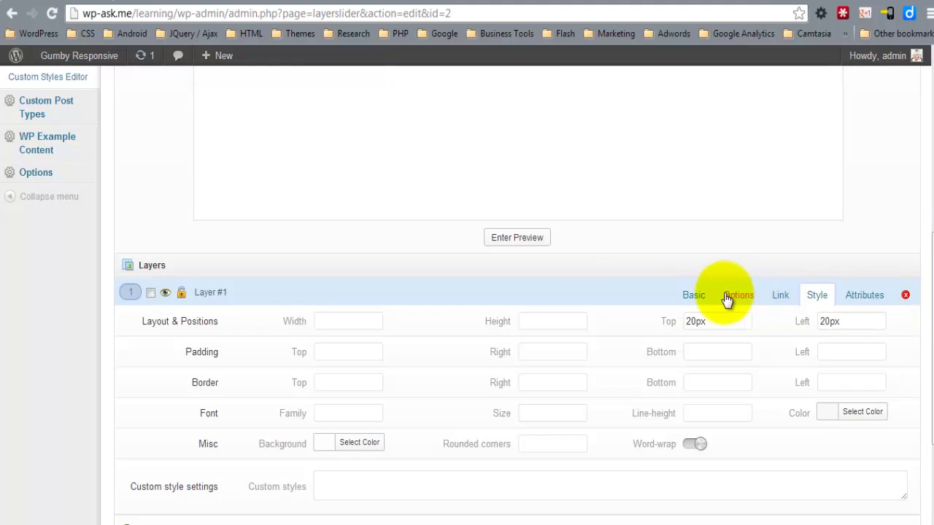
left_click(693, 295)
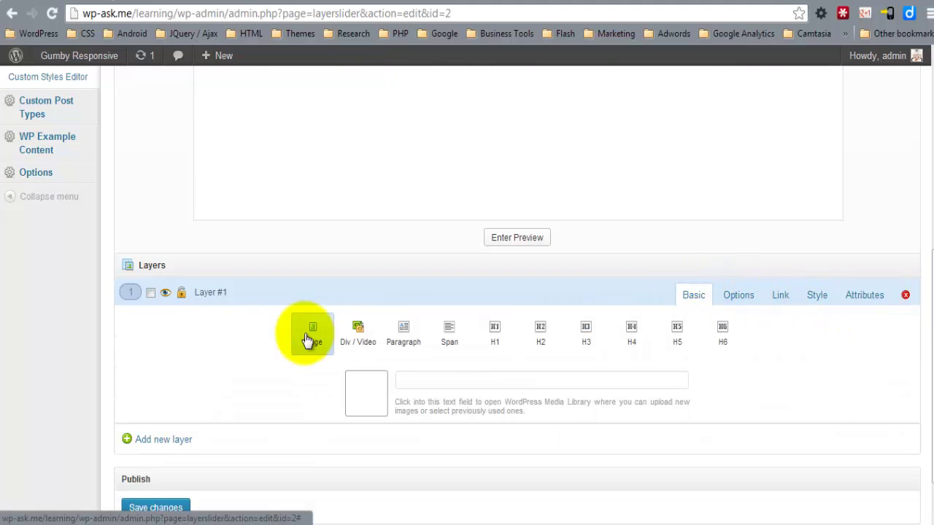
left_click(237, 291)
left_click_drag(237, 292, 194, 293)
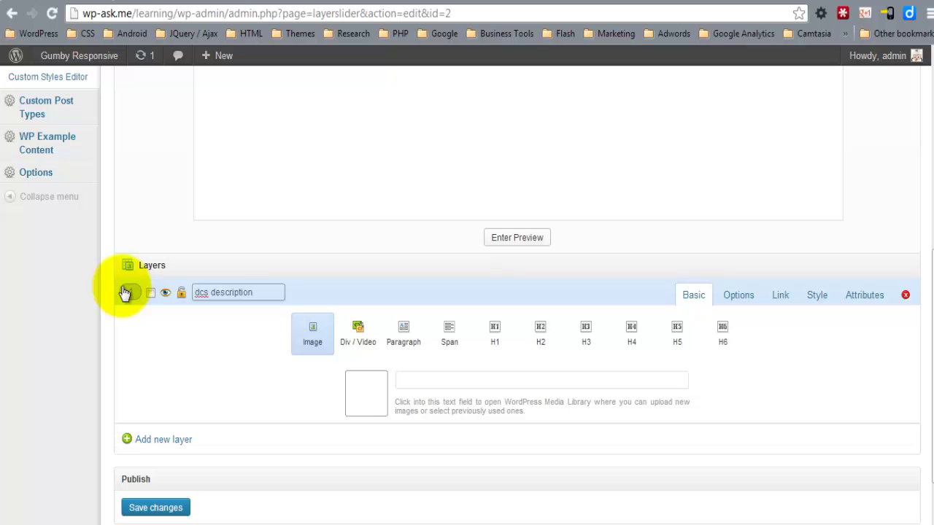
Step: Insert the Direct Connect Solutions statement image into the dcs description layer and nudge it slightly down in the slide
left_click(428, 379)
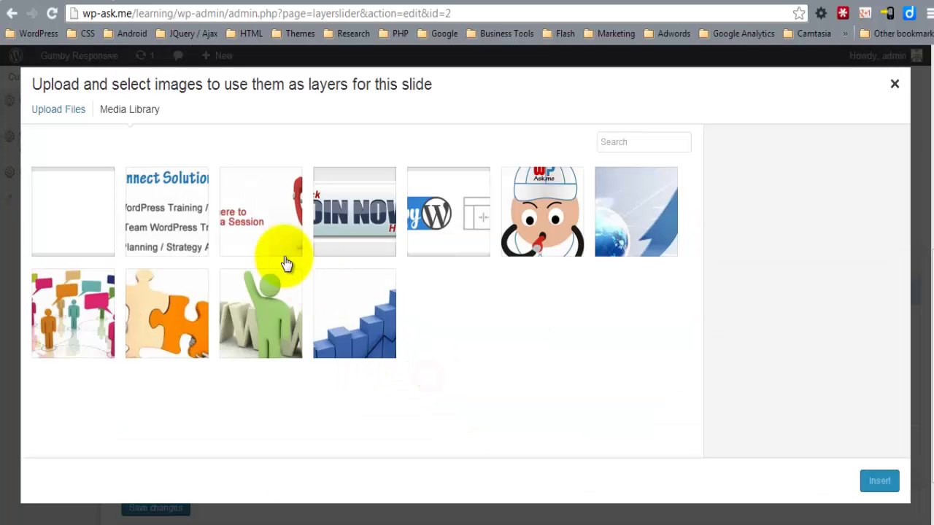
left_click(192, 215)
left_click(878, 480)
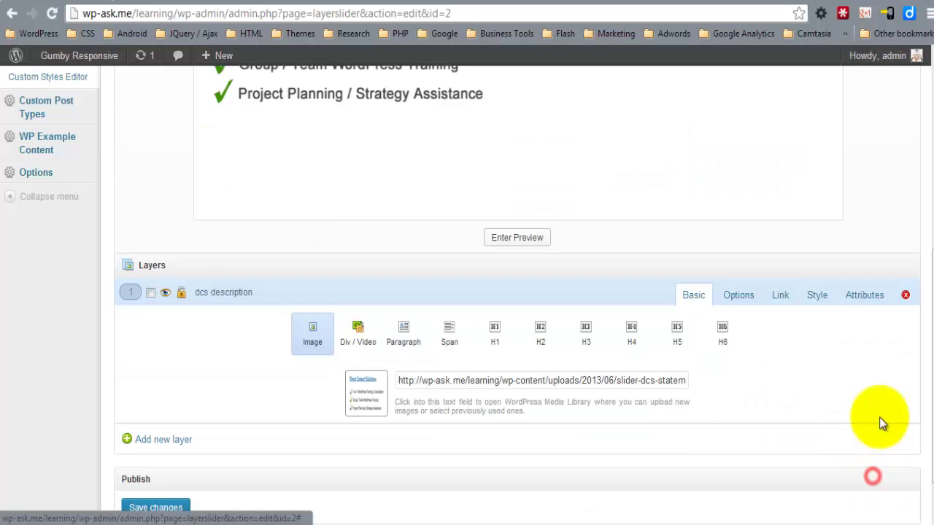
left_click_drag(928, 261, 928, 174)
mouse_move(340, 229)
left_mouse_down()
mouse_move(386, 271)
mouse_move(402, 235)
mouse_move(370, 235)
mouse_move(353, 251)
mouse_move(354, 241)
mouse_move(341, 245)
left_mouse_up()
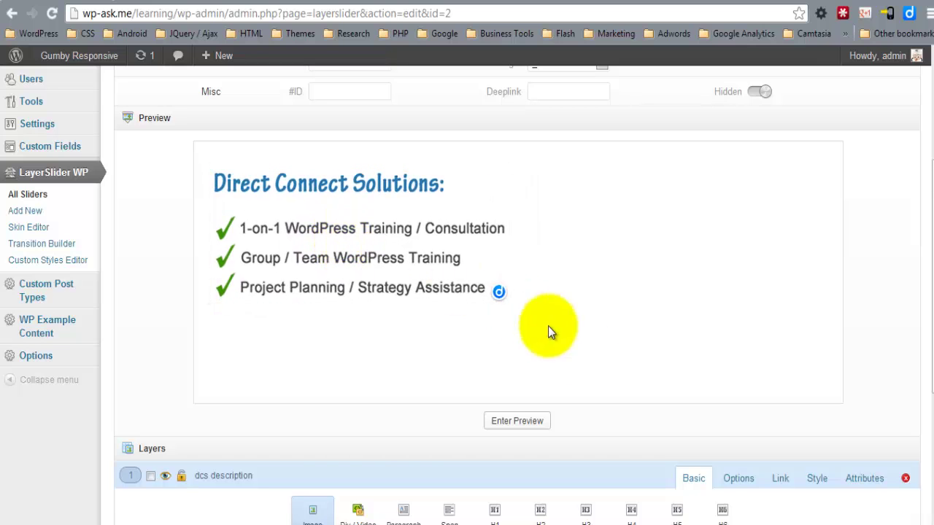
Step: Add a second layer to Slide #2 with the slider-dcs-button.png image and place it in the slide's lower-right corner
left_click_drag(931, 199, 924, 308)
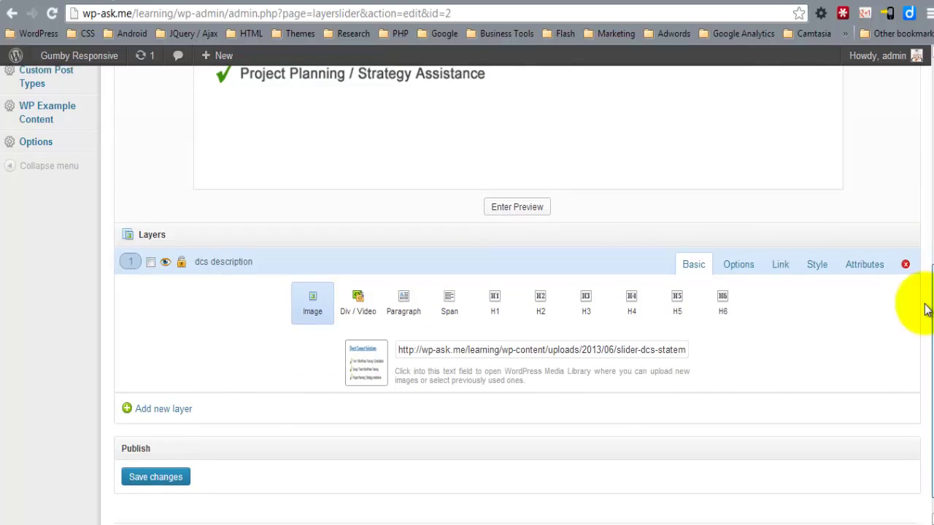
left_click(174, 409)
left_click(442, 379)
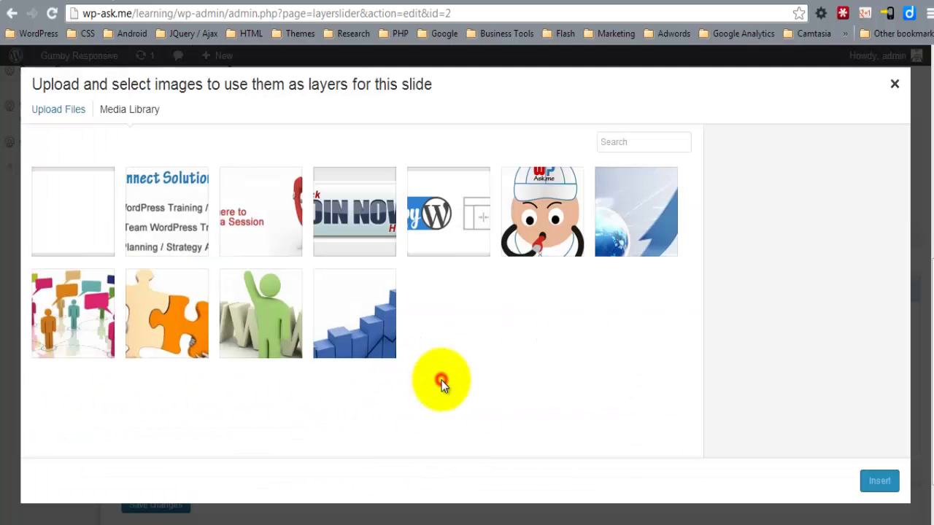
left_click(294, 231)
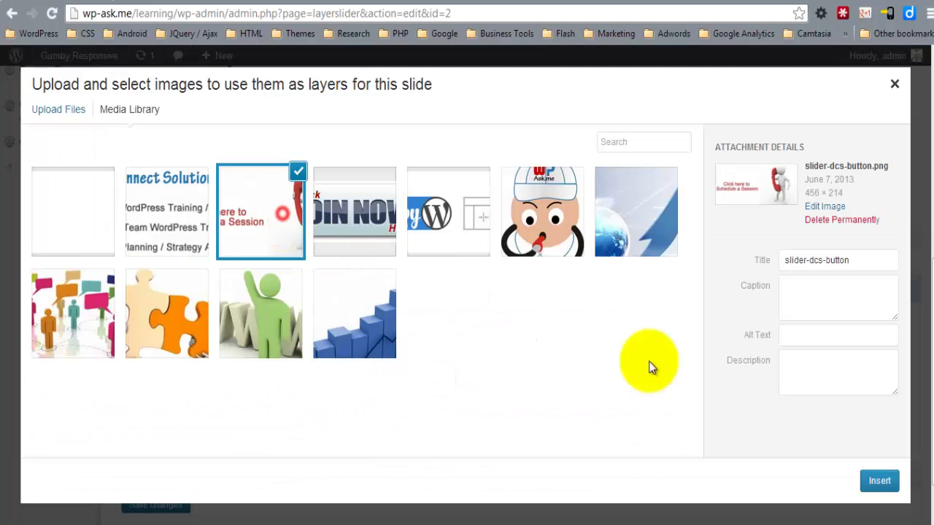
left_click(878, 481)
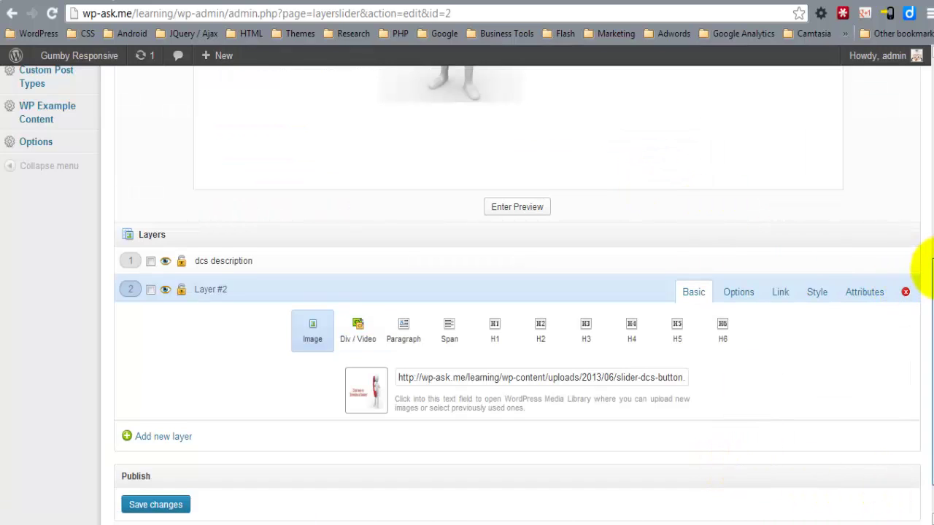
scroll(928, 281, "up", 5)
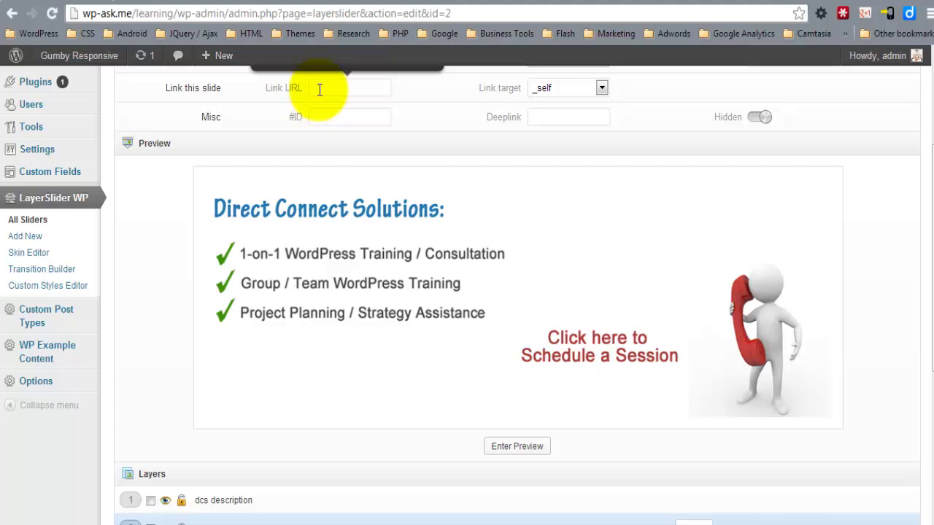
scroll(802, 226, "down", 3)
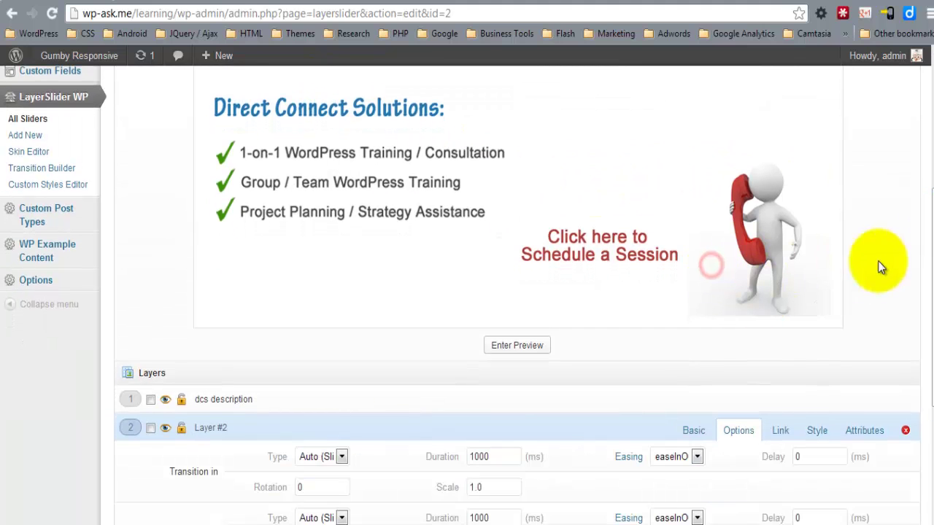
left_click_drag(926, 235, 911, 309)
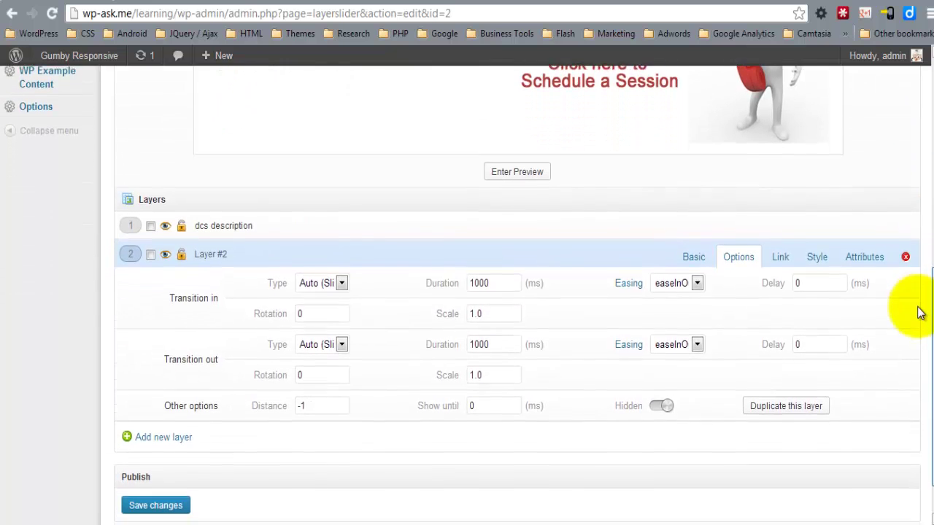
left_click(777, 248)
left_click(287, 349)
type("http://")
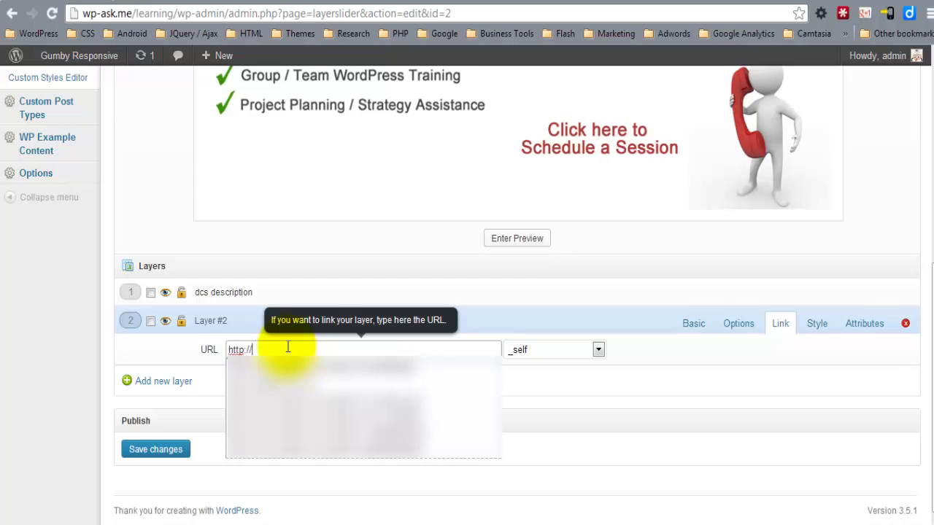
type("wp-ask.me/")
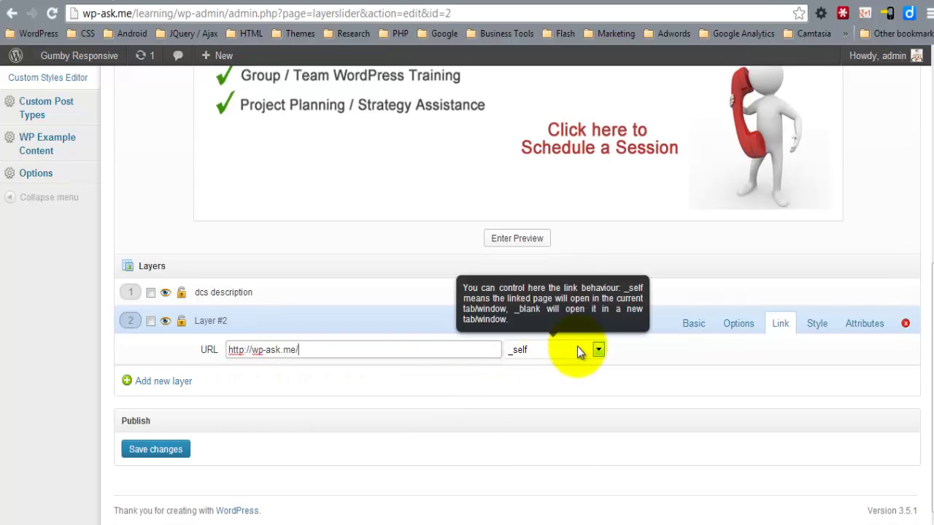
left_click(576, 347)
left_click(566, 364)
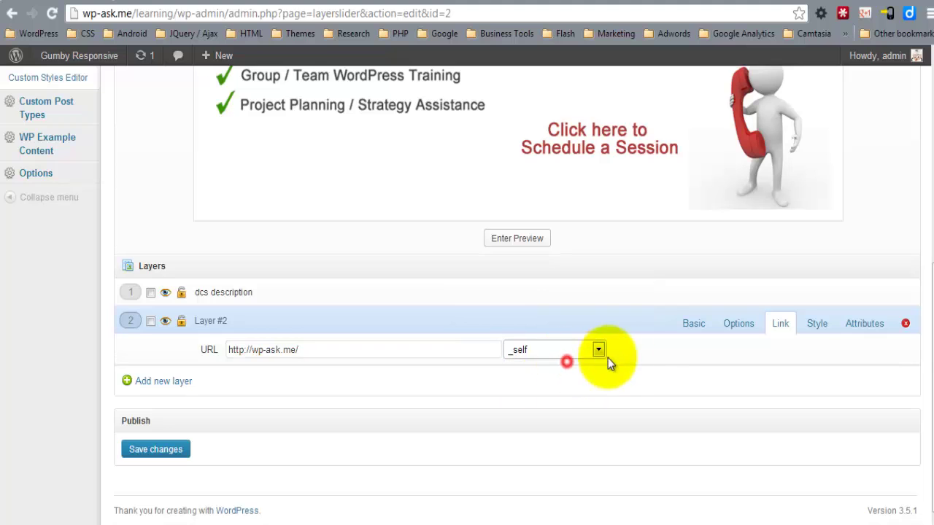
left_click(138, 451)
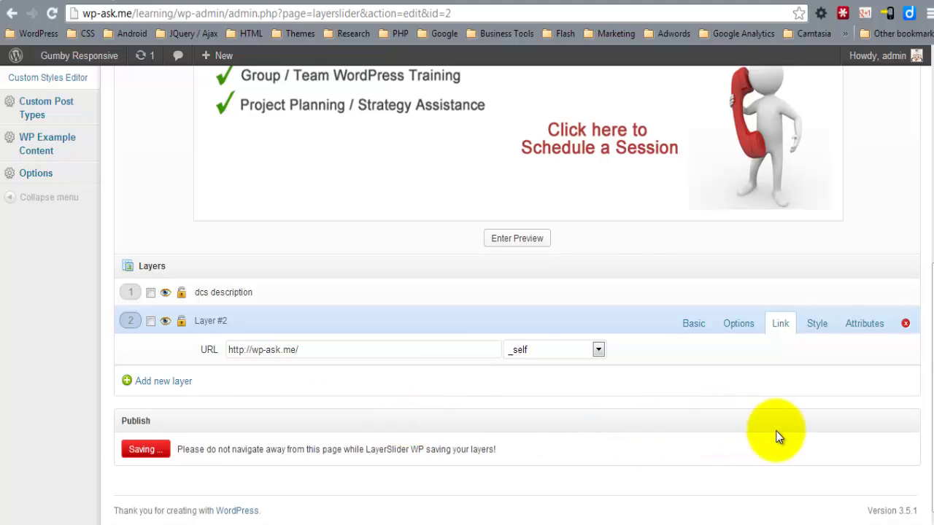
Step: Add a third slide and set its background image to the white slider background from the media library
scroll(923, 244, "up", 5)
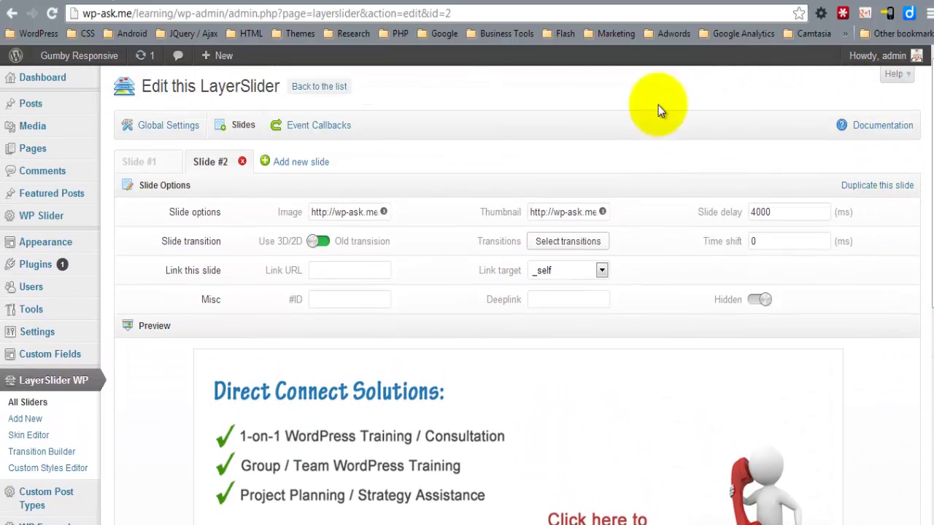
left_click(306, 162)
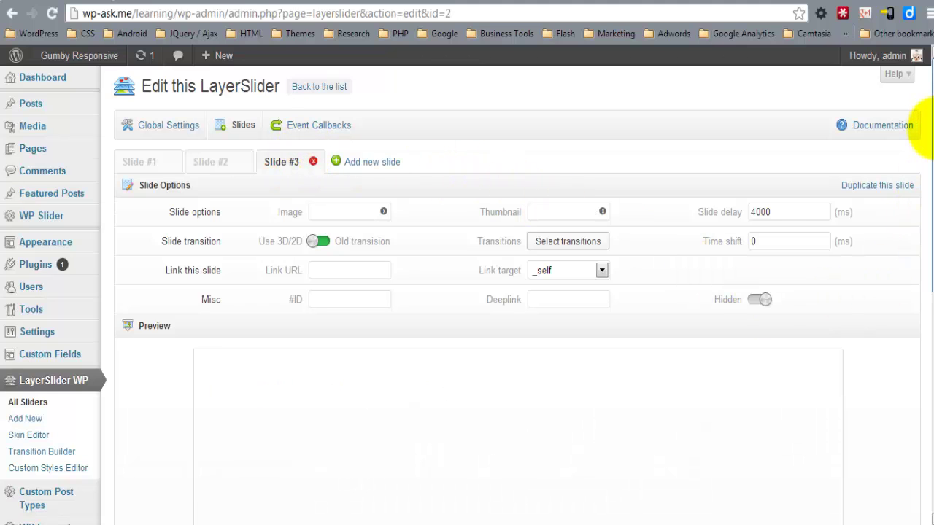
scroll(917, 142, "down", 1)
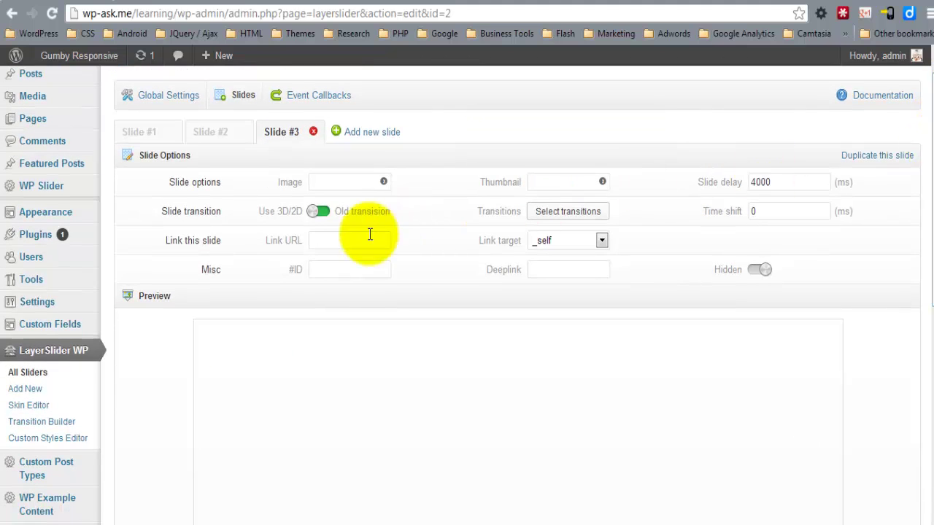
left_click(350, 183)
left_click(69, 223)
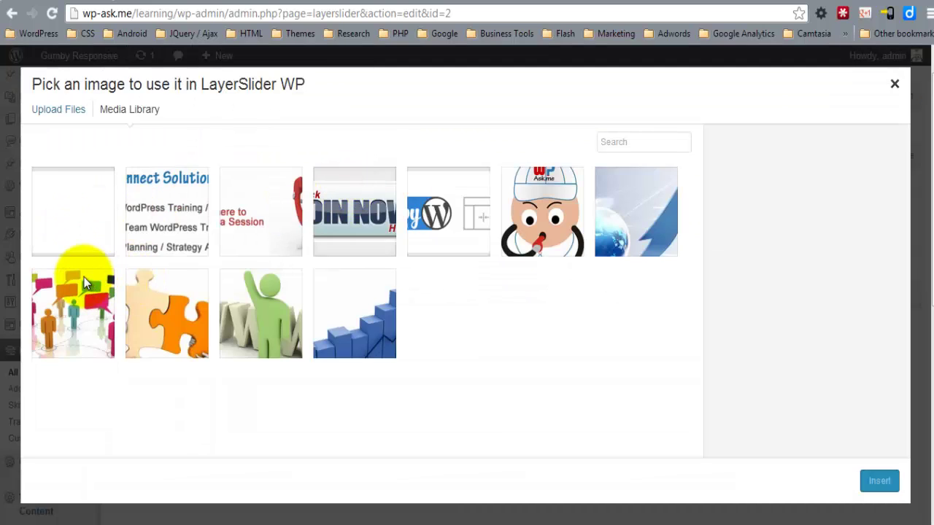
left_click(879, 481)
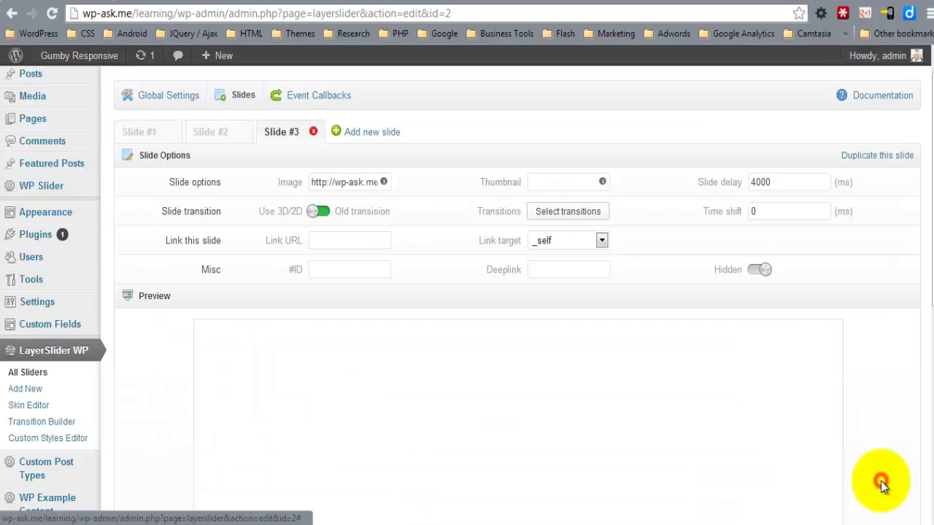
Step: Set Slide #3's Layer #1 to the Div / Video type and start editing its content
left_click_drag(930, 144, 917, 303)
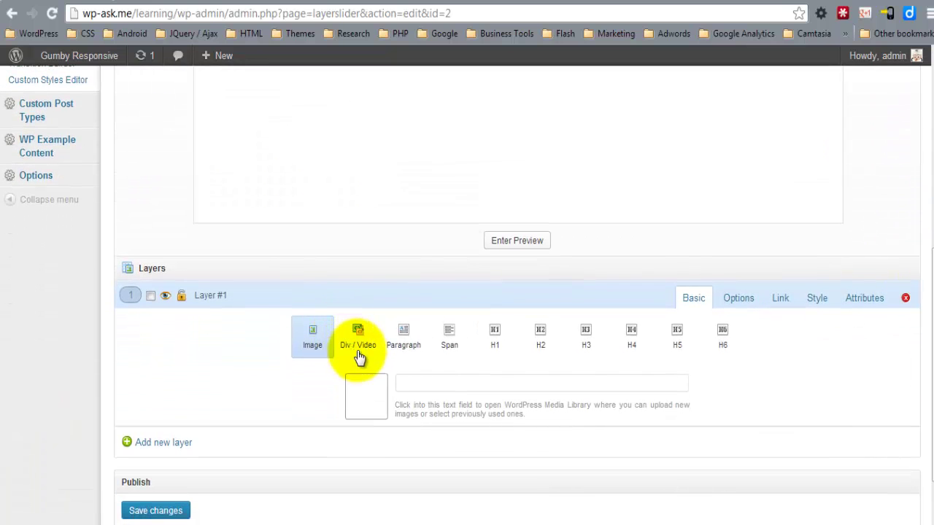
left_click(363, 347)
left_click(370, 416)
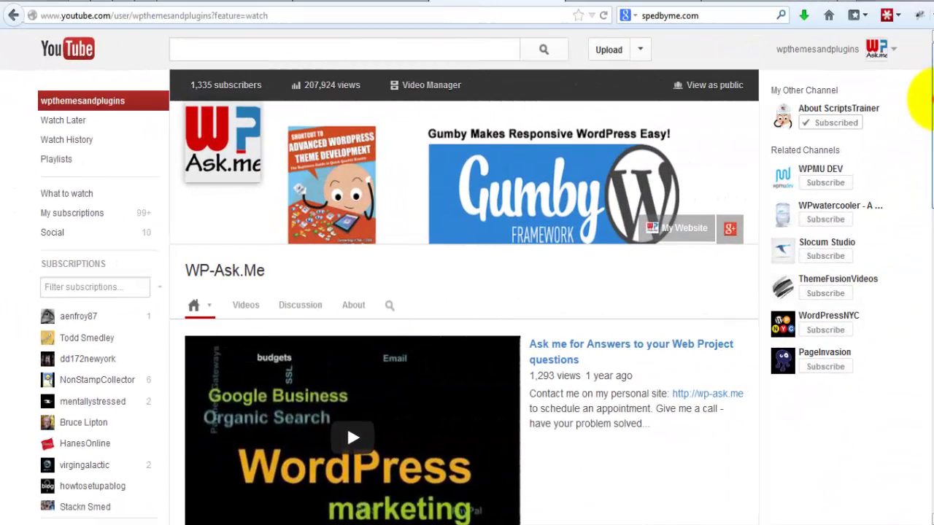
Step: Open the YouTube video "Ask me for Answers to your Web Project questions", pause it and show its embed code
scroll(925, 130, "down", 2)
scroll(925, 130, "down", 1)
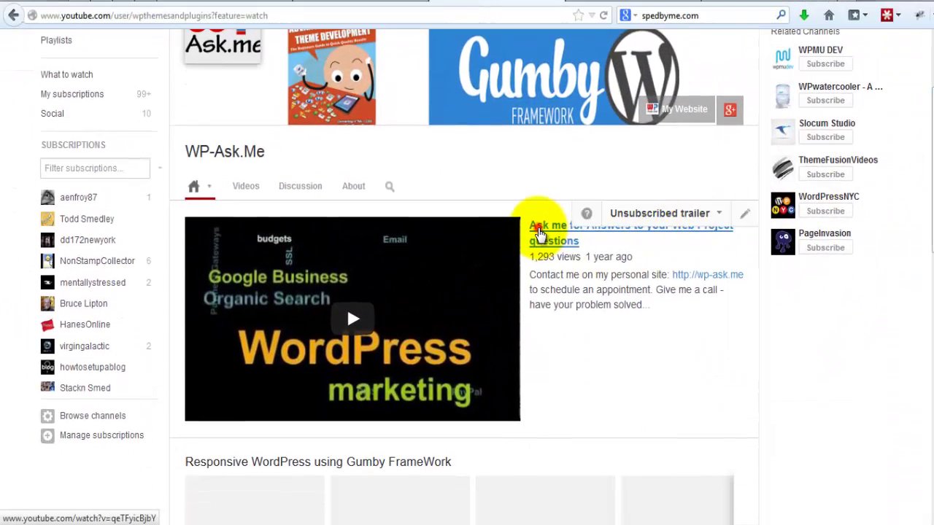
left_click(539, 234)
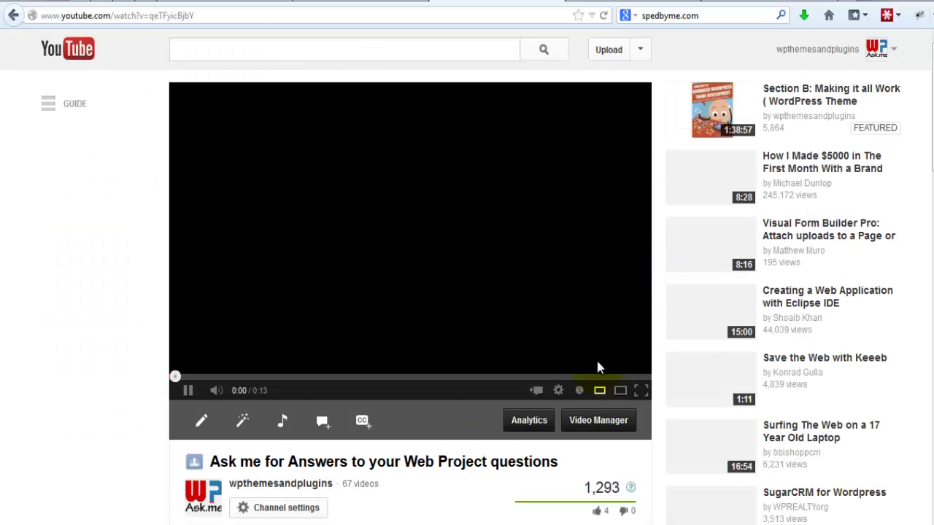
left_click(186, 389)
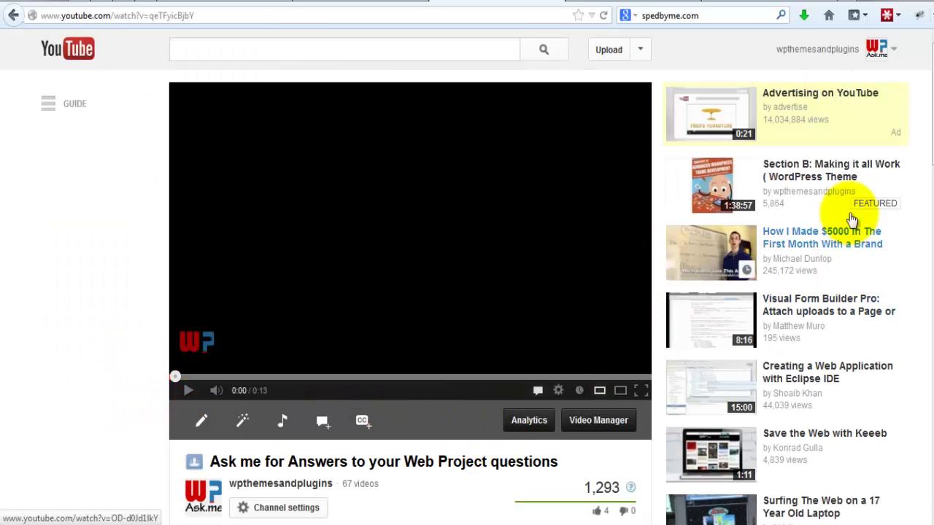
left_click(122, 393)
scroll(167, 347, "down", 5)
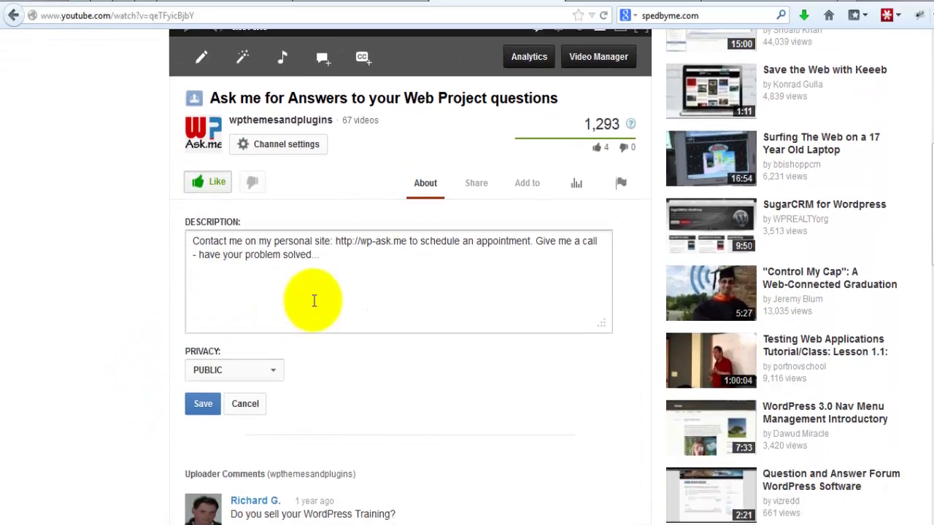
left_click(478, 175)
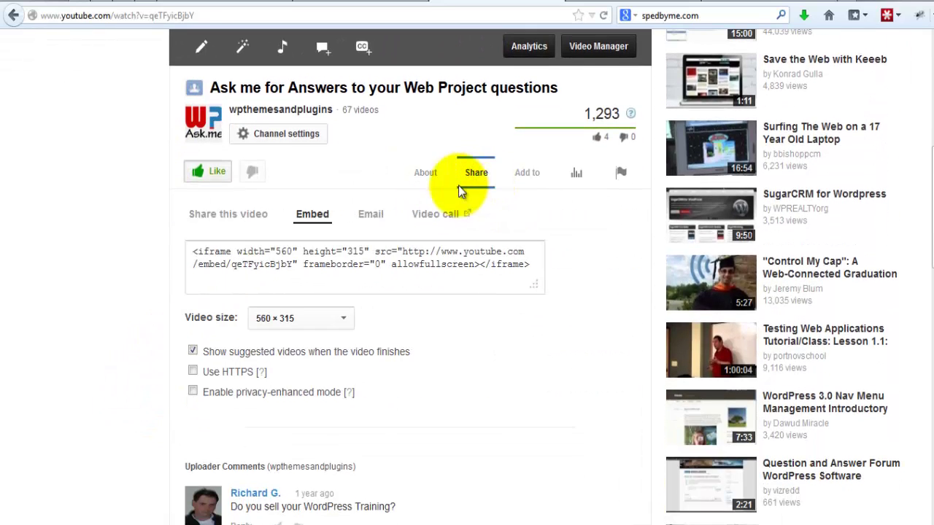
Step: Set the embed code's video size to a custom size of 960 × 350
left_click(329, 318)
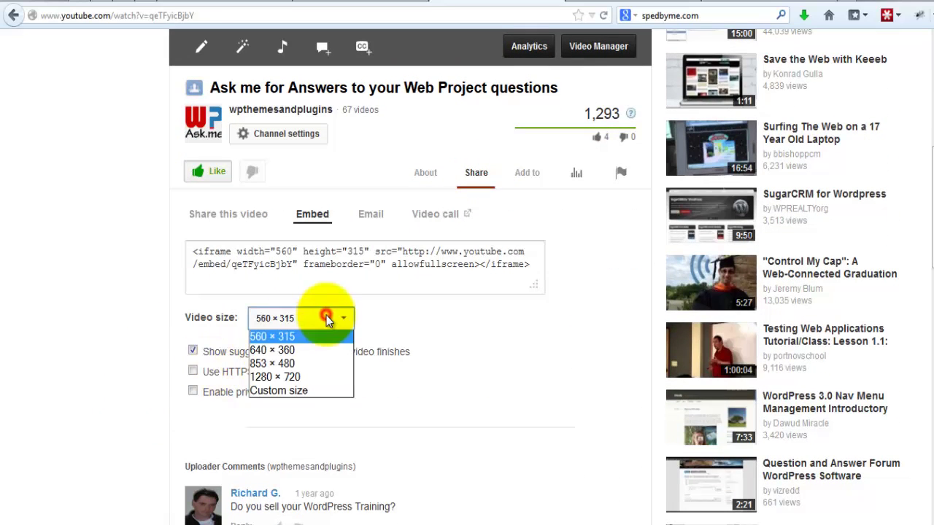
left_click(292, 391)
left_click(407, 320)
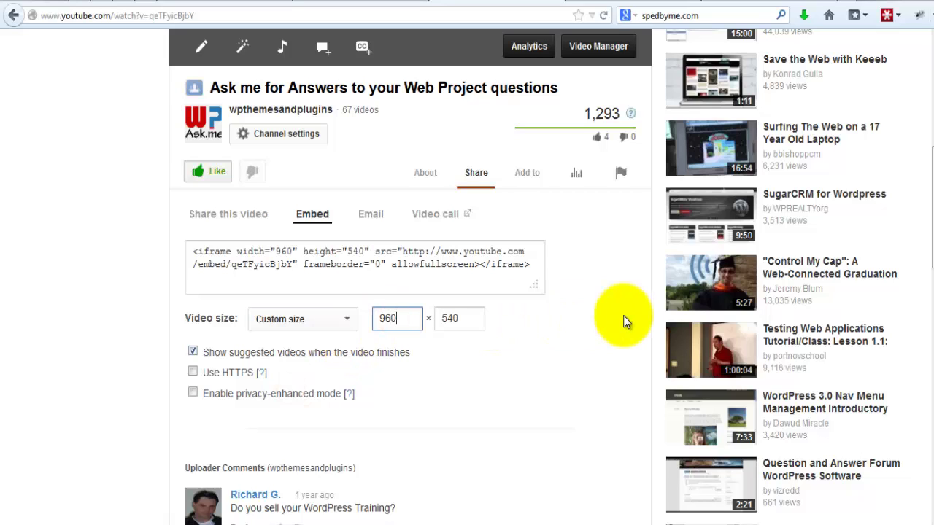
double_click(465, 317)
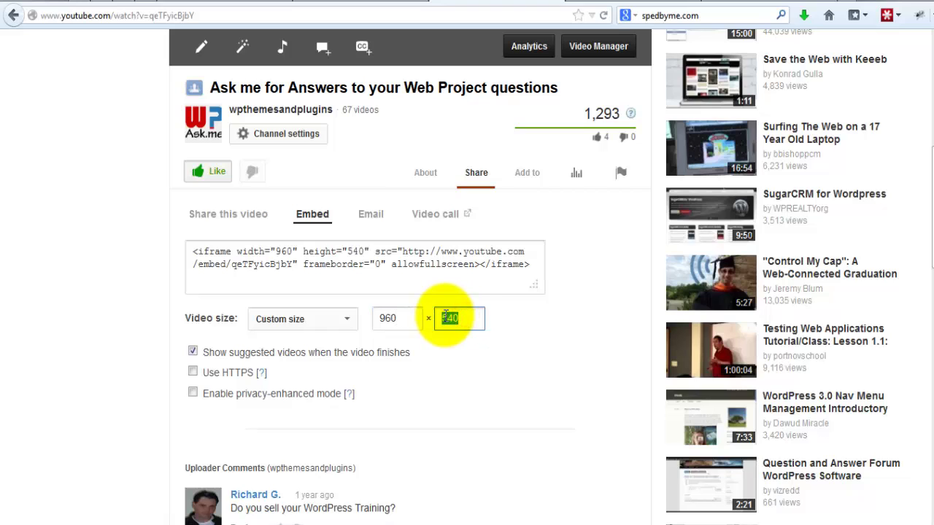
key("BackSpace")
type("350")
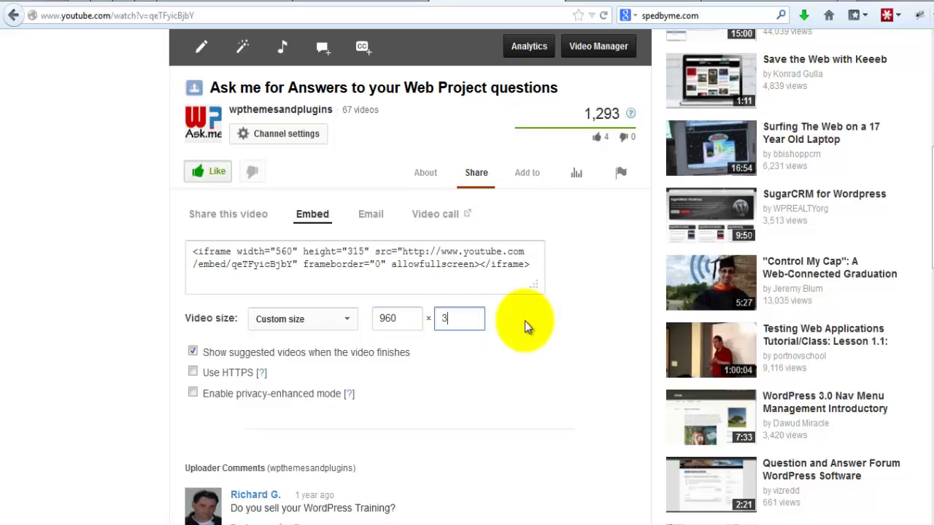
left_click(525, 358)
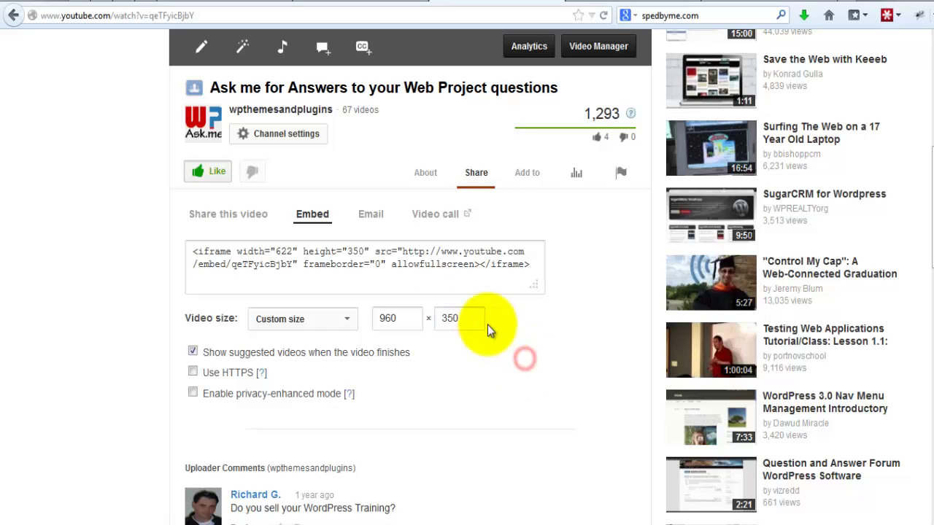
Step: Copy the video's iframe embed code and paste it into the custom HTML content of Slide #3's Layer #1 in LayerSlider
left_click(525, 270)
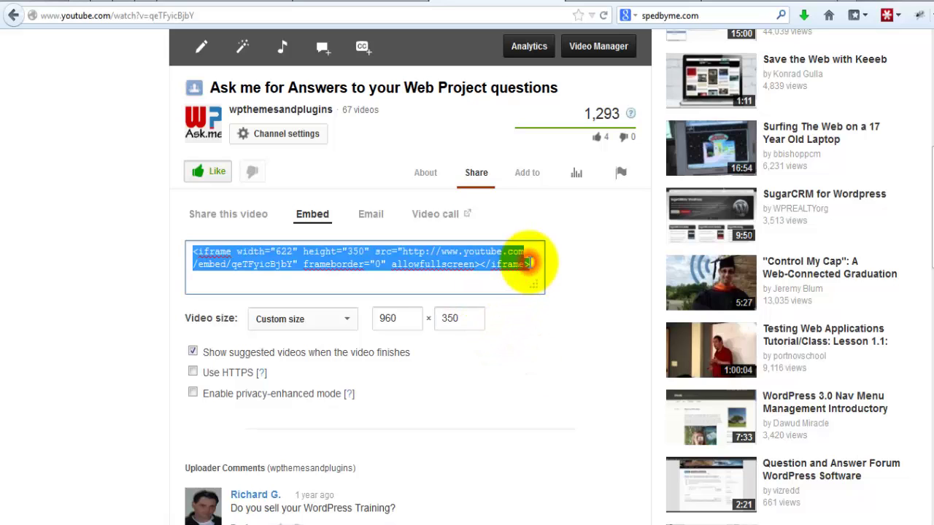
right_click(529, 264)
left_click(560, 312)
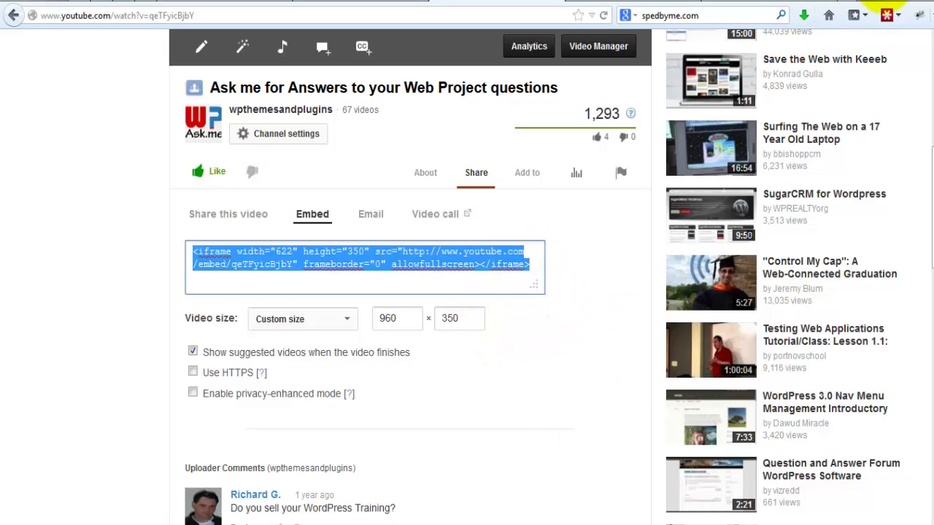
key("alt+Tab")
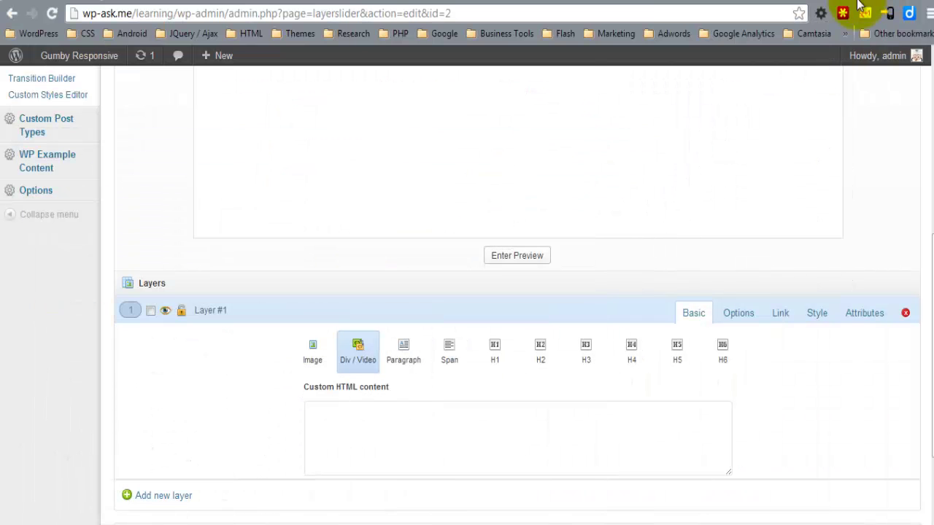
right_click(359, 420)
left_click(422, 230)
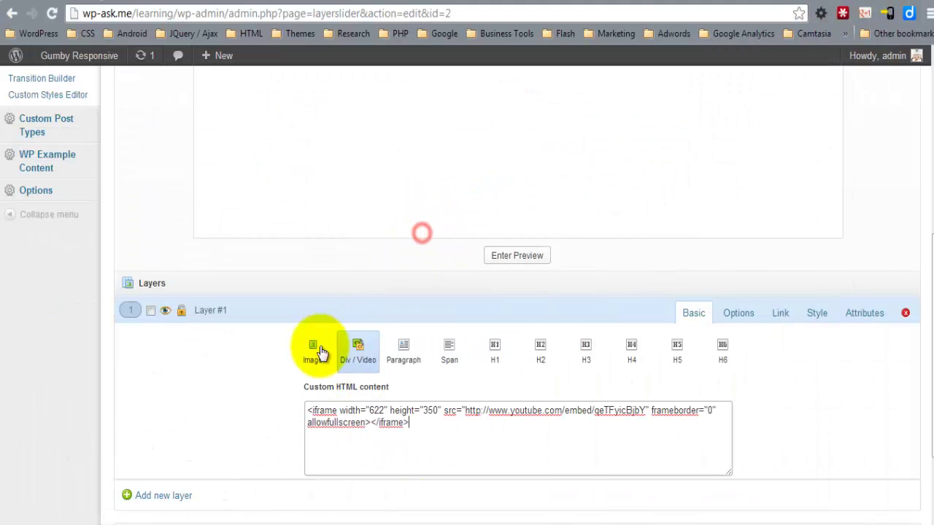
left_click(310, 369)
left_click(358, 352)
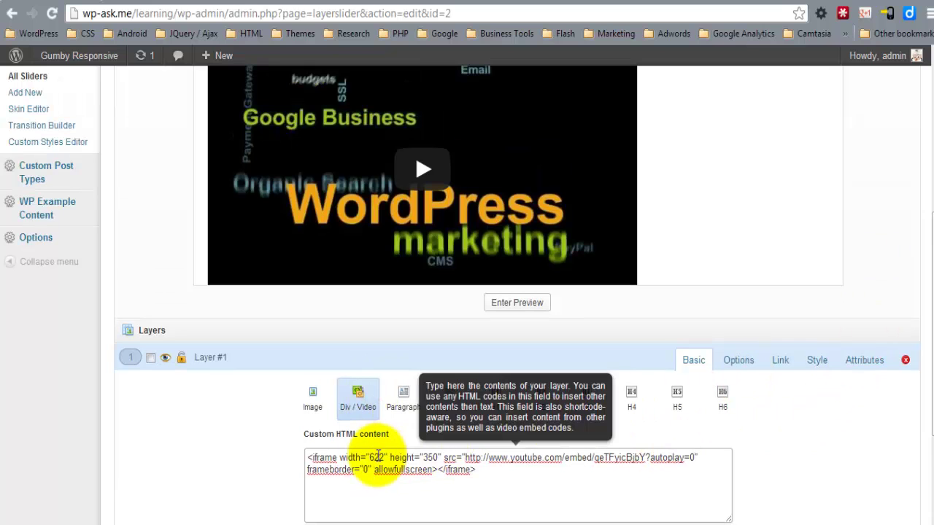
Step: Set the width of the embedded video's iframe to 940 in Layer #1's custom HTML content
double_click(376, 457)
type("96")
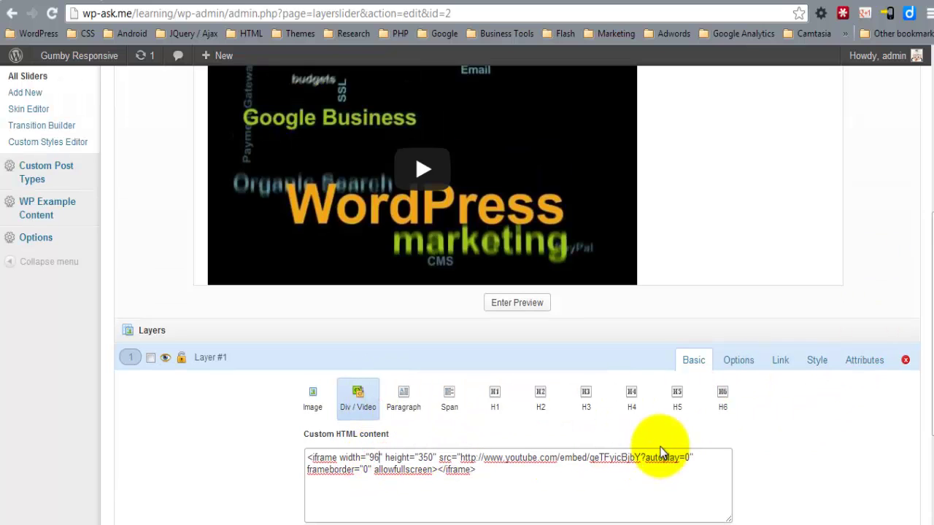
type("0")
key("BackSpace")
key("BackSpace")
type("40")
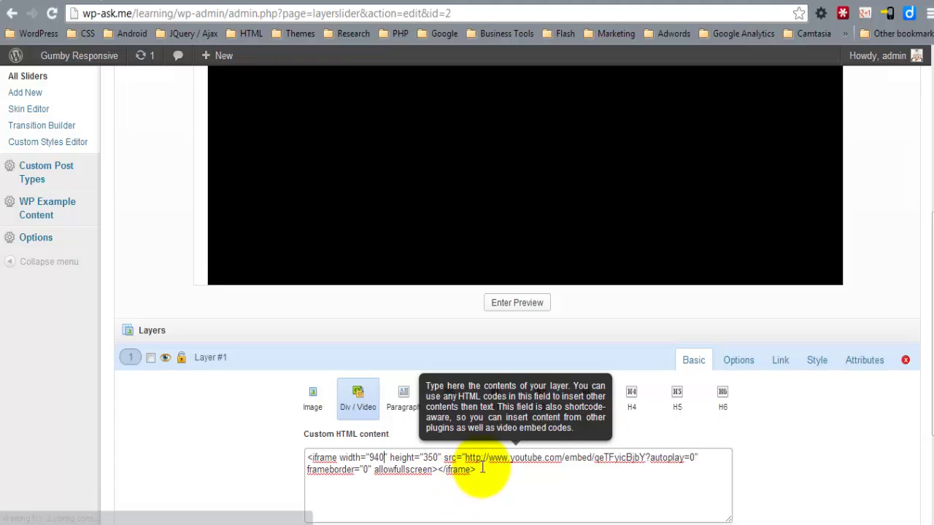
scroll(915, 280, "down", 1)
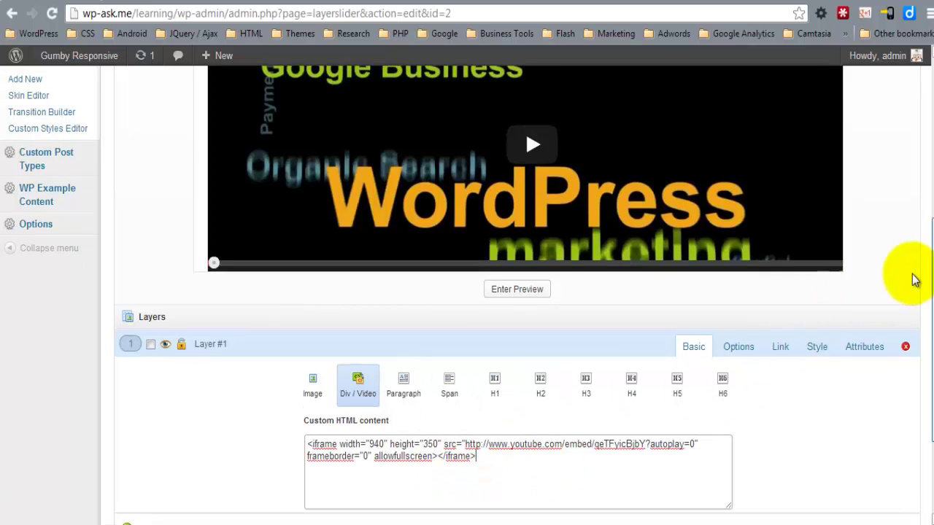
scroll(913, 281, "down", 3)
Step: Save the slider changes and play the video slide on the site's home page
left_click(153, 490)
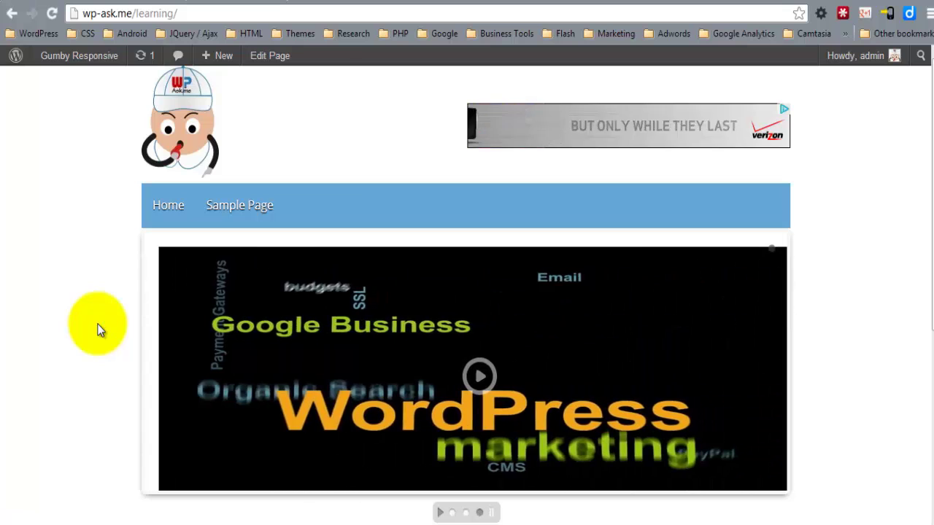
left_click(548, 385)
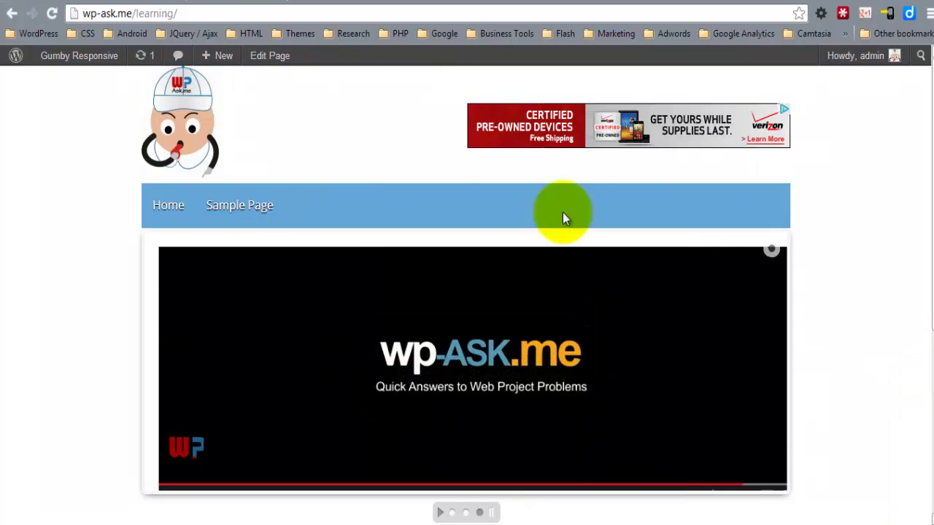
left_click(15, 12)
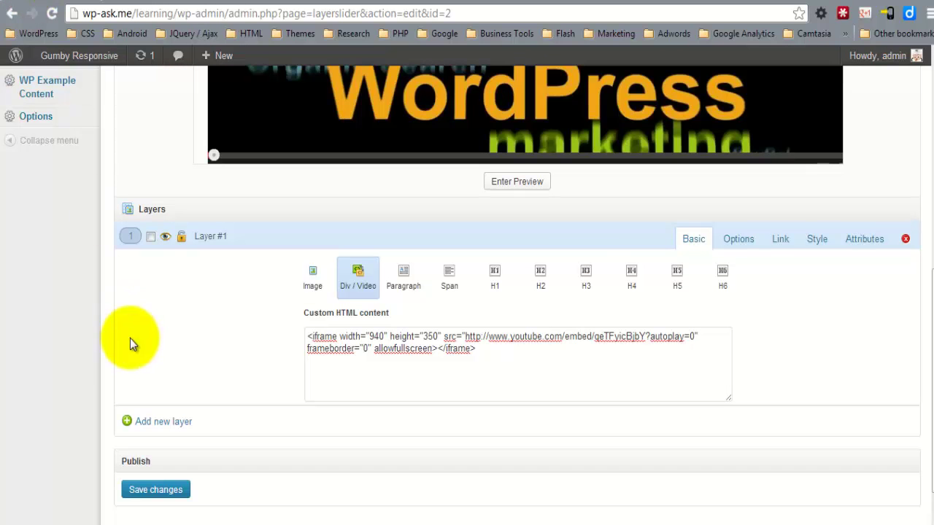
Step: Rename Slide #3's Layer #1 to Video and add a second layer named Call To Action
left_click(217, 234)
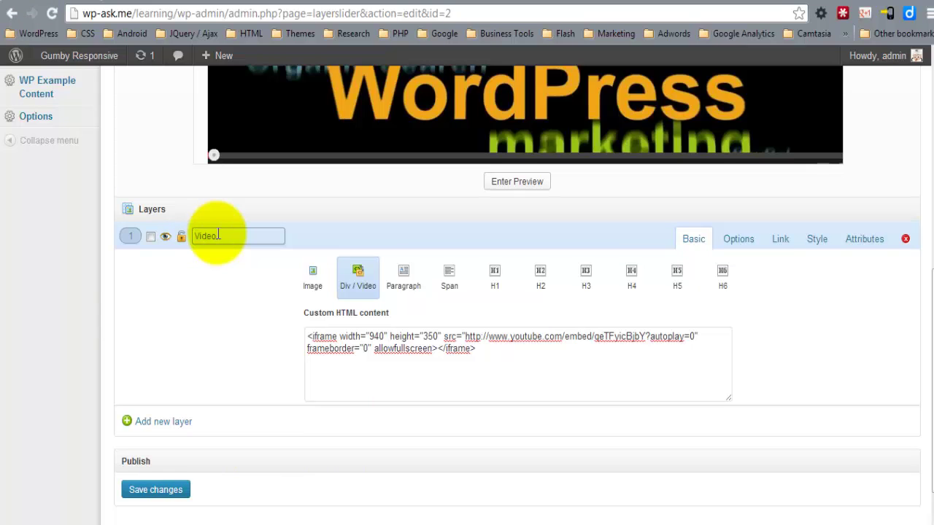
left_click(239, 320)
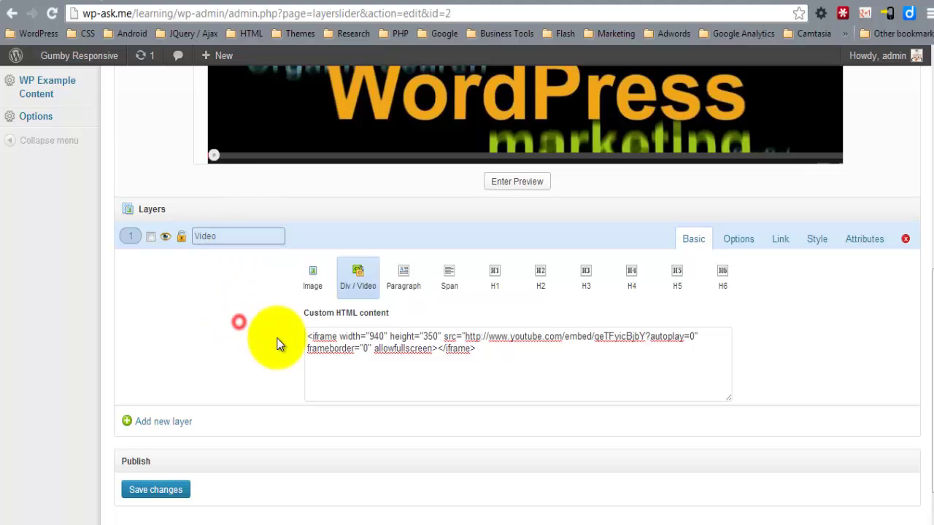
left_click(173, 422)
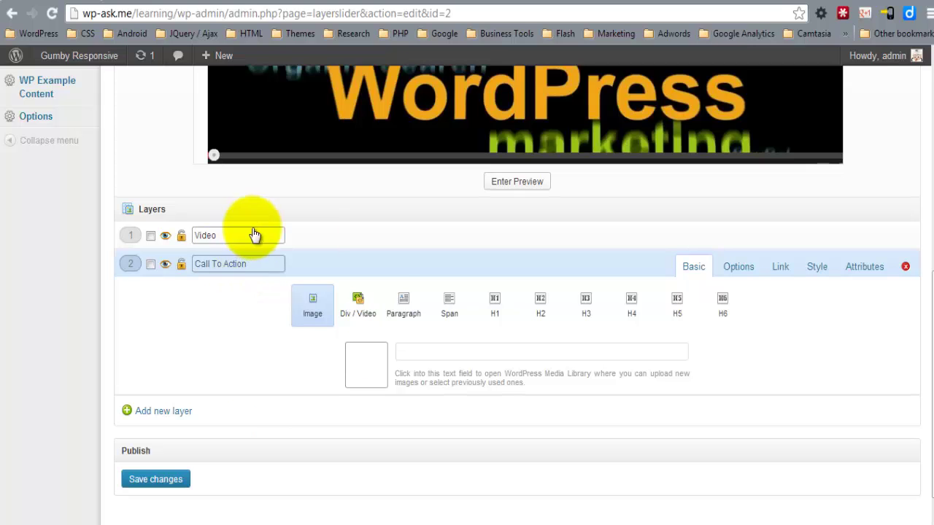
Step: Set the Call To Action layer's image to the Join Now button from the media library and place it in the slide's upper-right corner
left_click(467, 353)
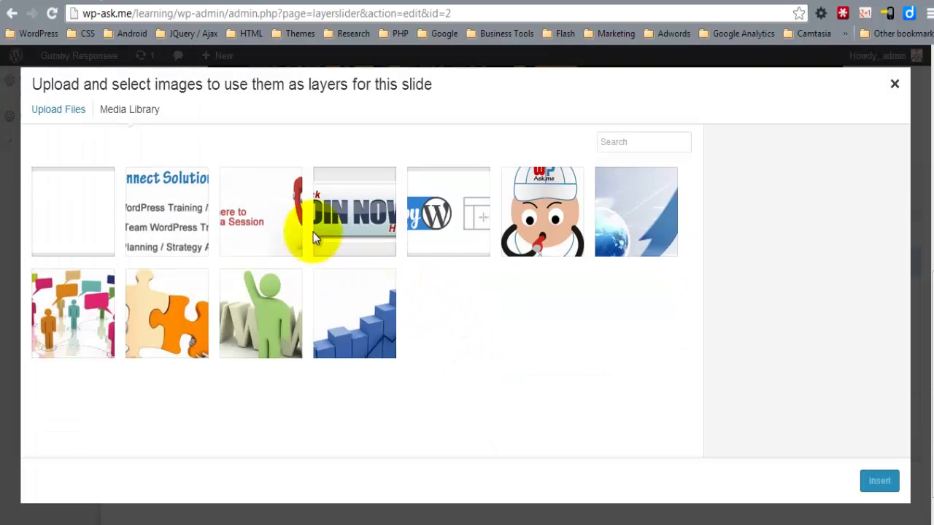
left_click(357, 223)
left_click(878, 482)
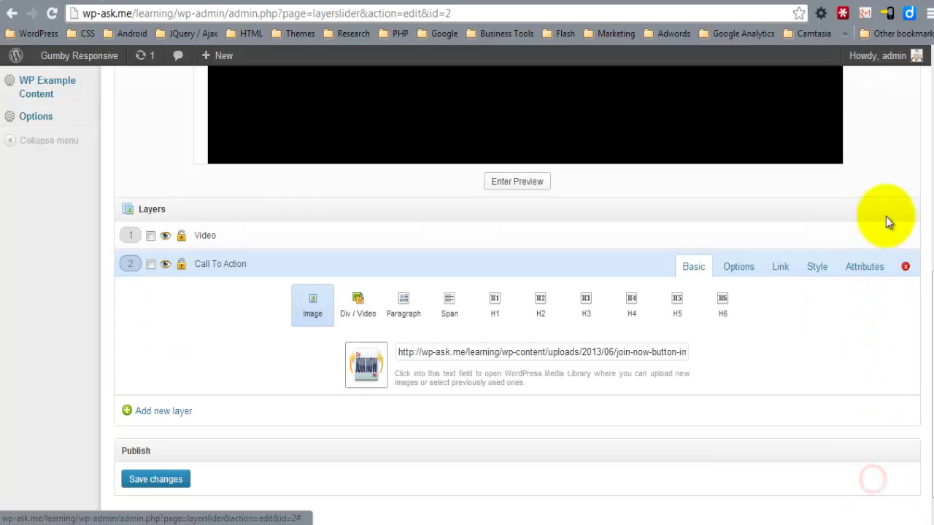
left_click_drag(929, 314, 906, 204)
left_click_drag(365, 200, 761, 178)
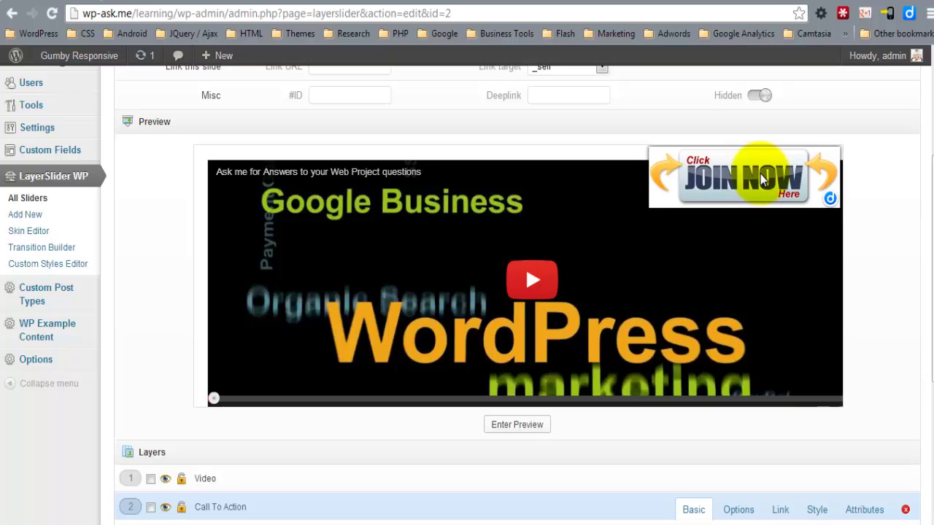
Step: Save the slider changes, then reload the site's home page and show the third slide
scroll(917, 292, "down", 4)
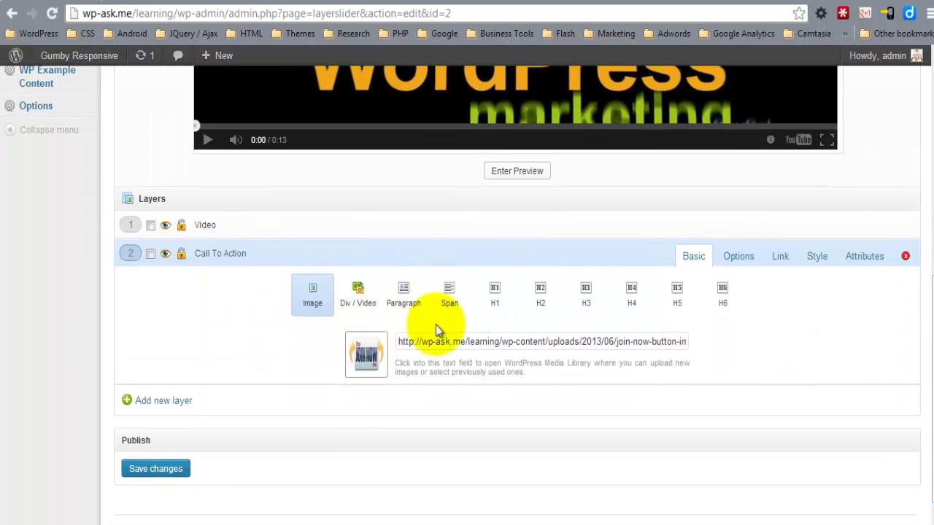
left_click(159, 468)
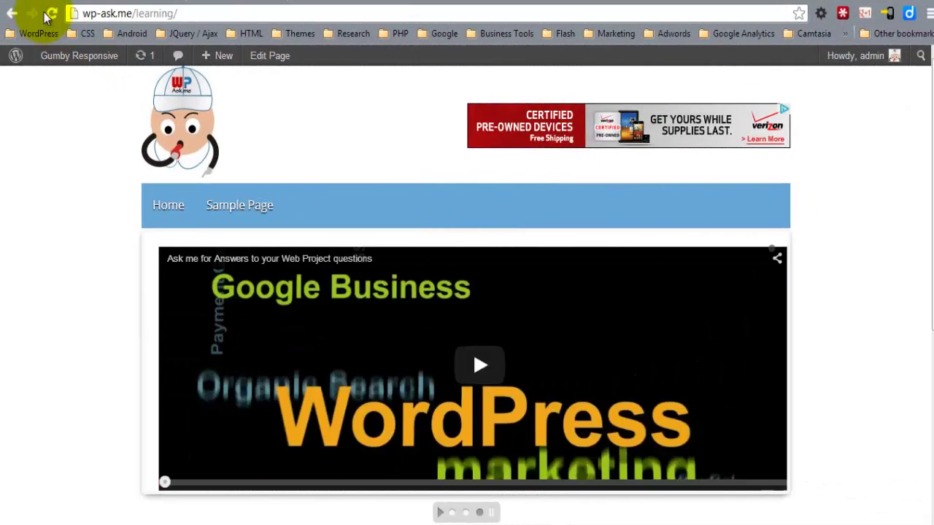
left_click(51, 13)
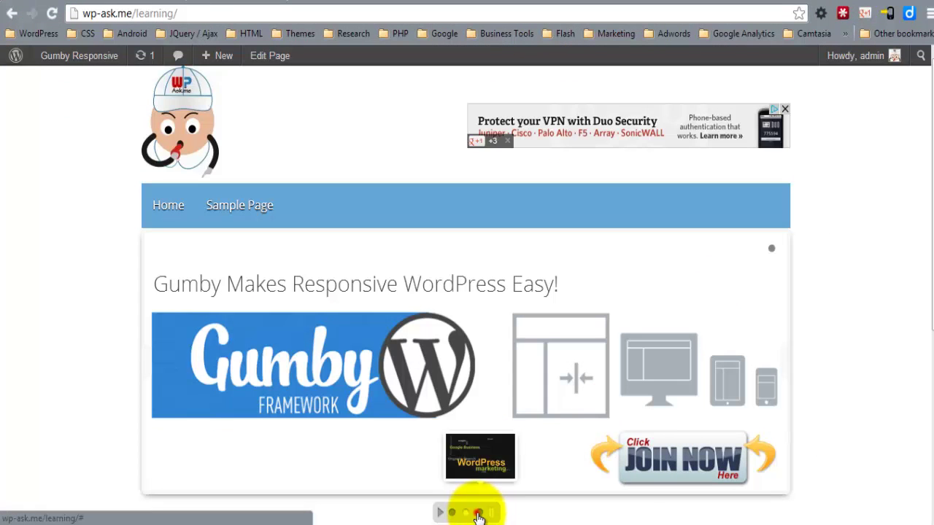
left_click(477, 514)
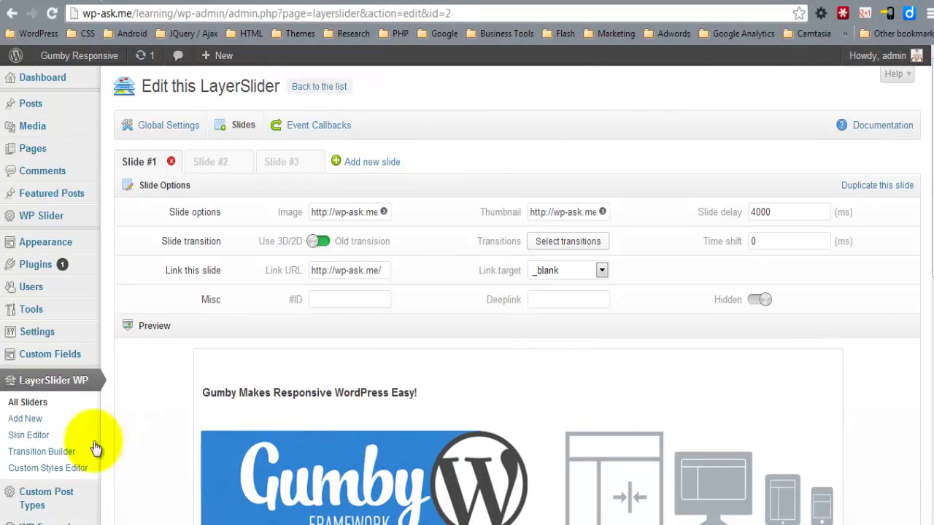
Step: Look through LayerSlider's Skin Editor, Transition Builder and Custom Styles Editor
left_click(53, 438)
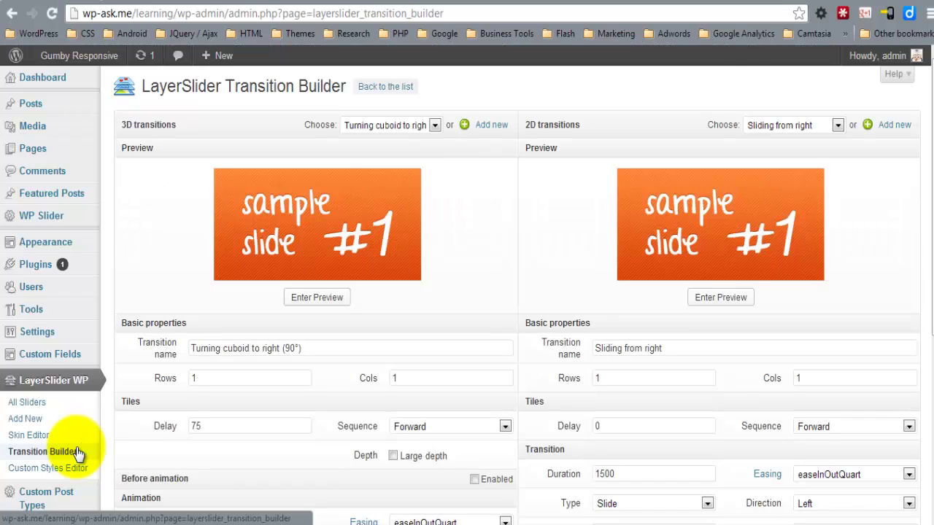
scroll(185, 337, "down", 3)
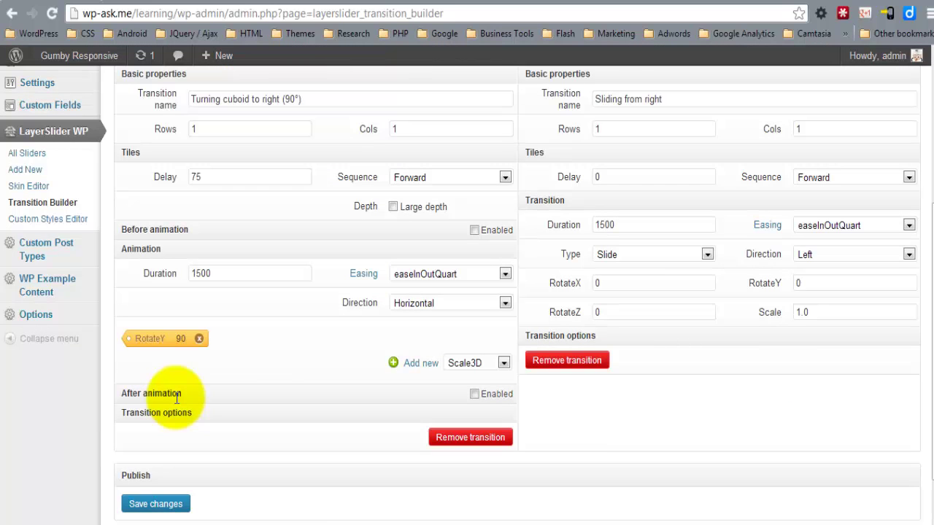
left_click(48, 219)
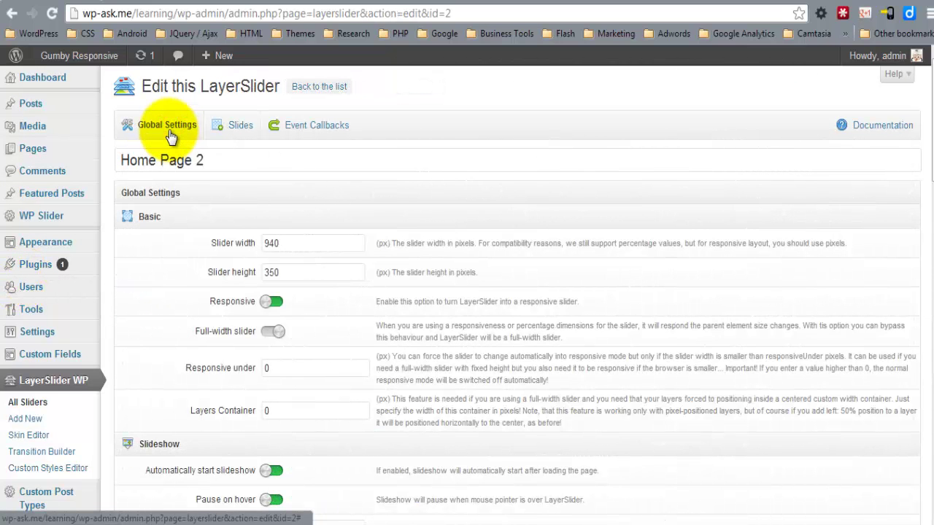
Step: Save the Home Page 2 slider with the glass skin and view it on the site's home page
left_click_drag(930, 109, 930, 207)
left_click_drag(930, 215, 911, 281)
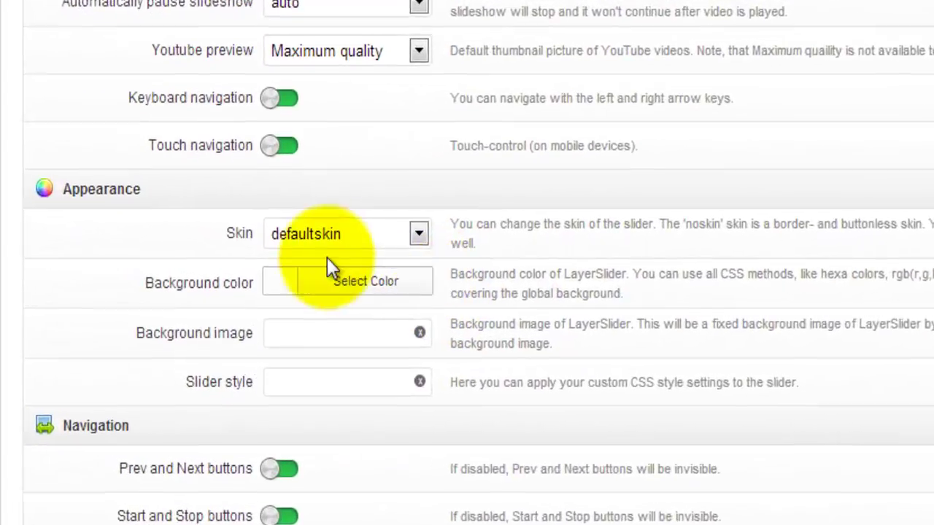
left_click(361, 237)
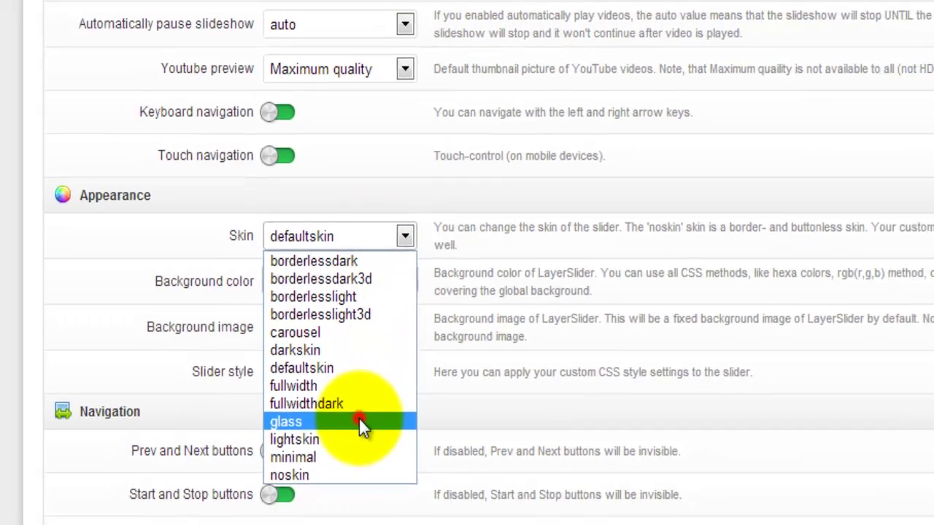
left_click(379, 444)
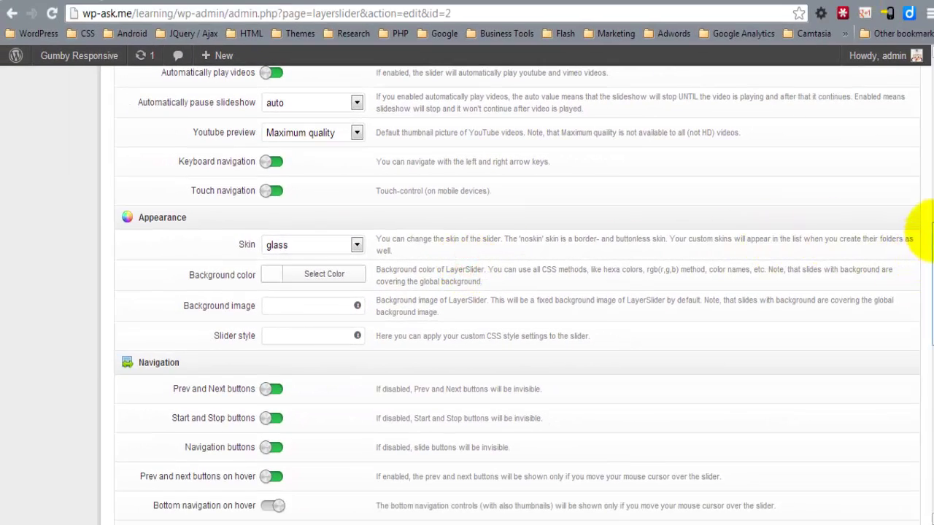
left_click_drag(928, 233, 885, 424)
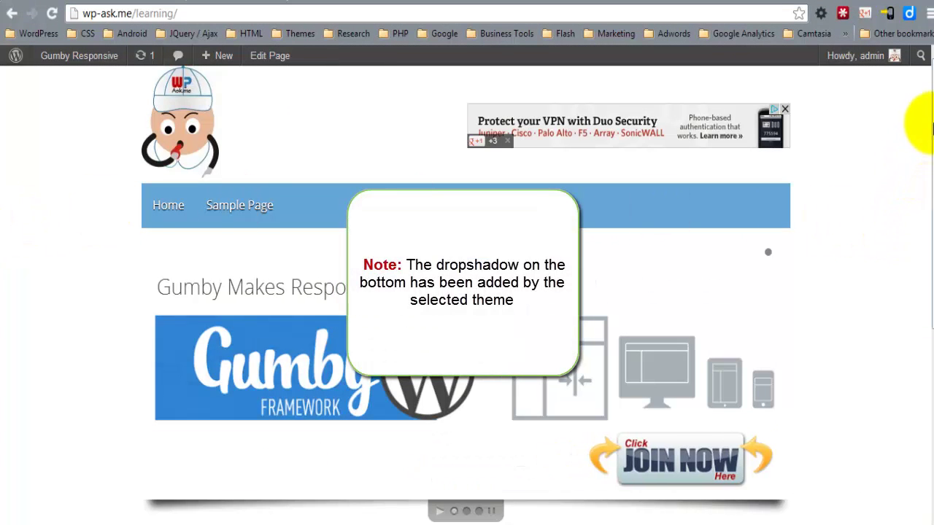
left_click_drag(928, 142, 931, 192)
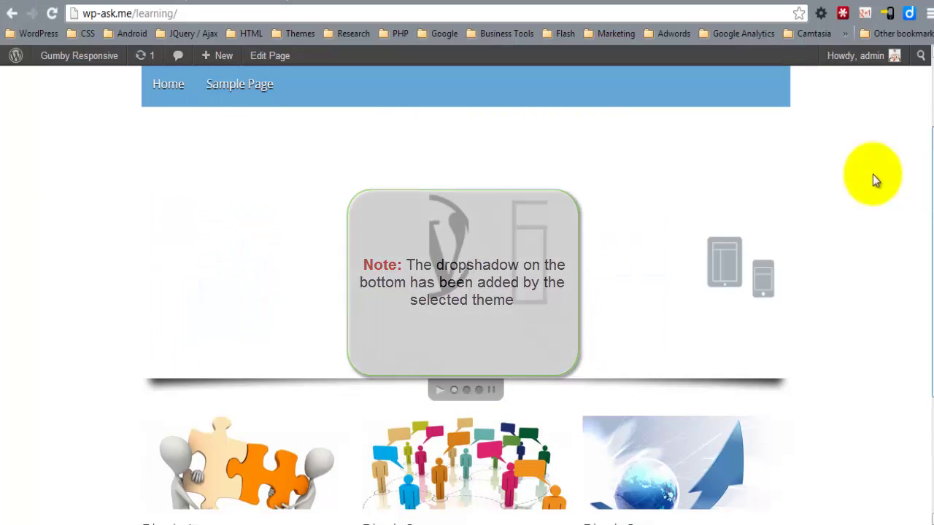